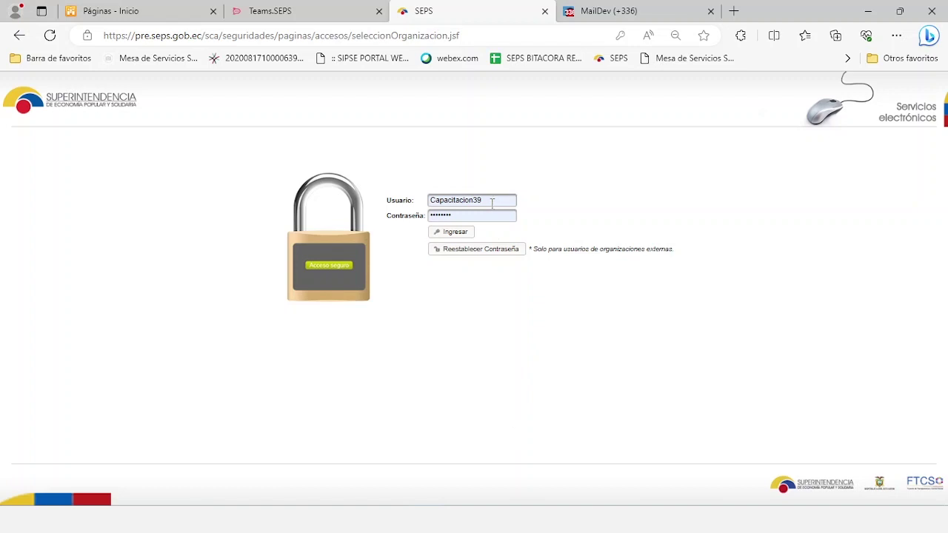
Log in and open Registro representantes for the second cooperative under Representantes de asamblea.
click(455, 233)
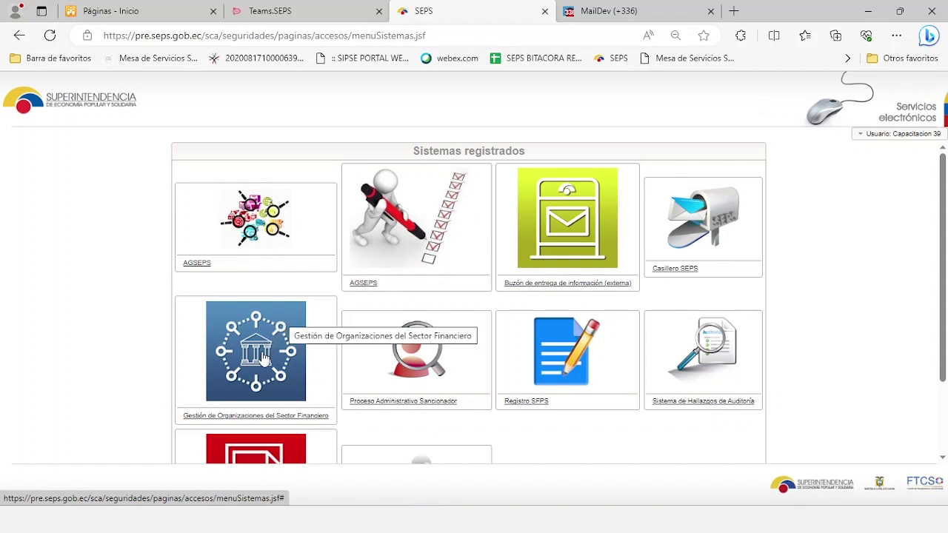
click(264, 359)
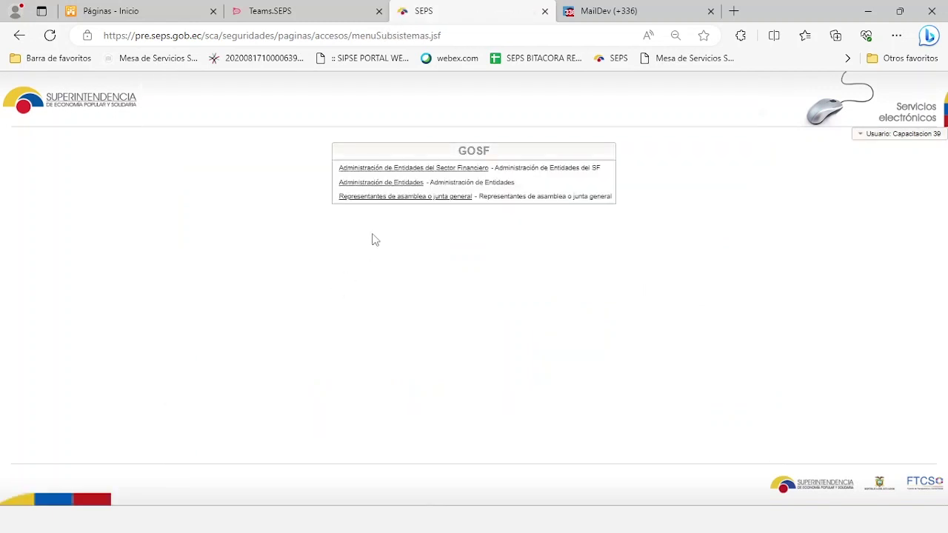
click(392, 201)
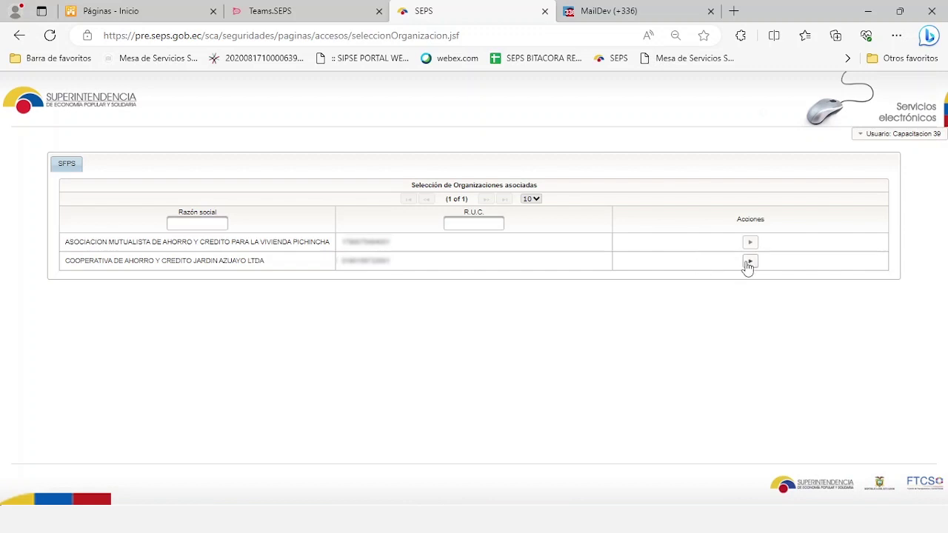
click(749, 263)
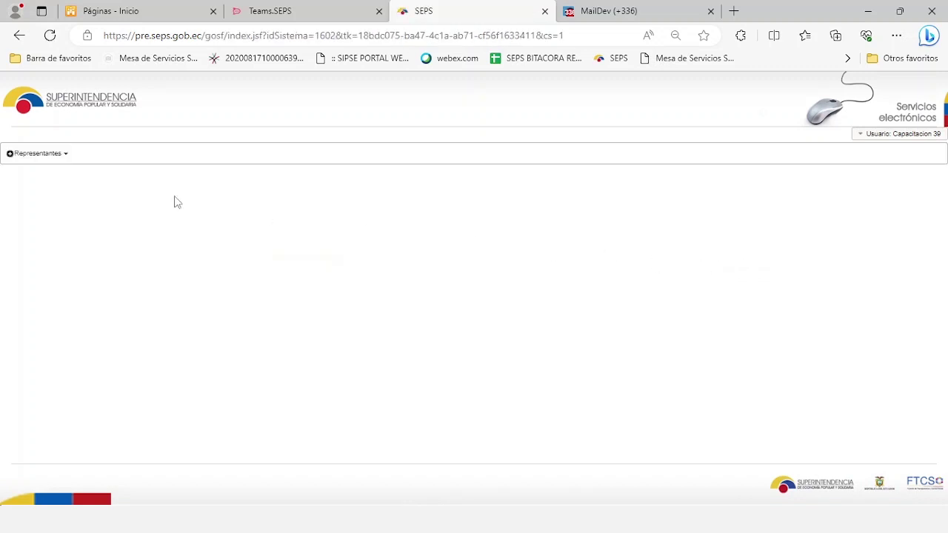
click(53, 161)
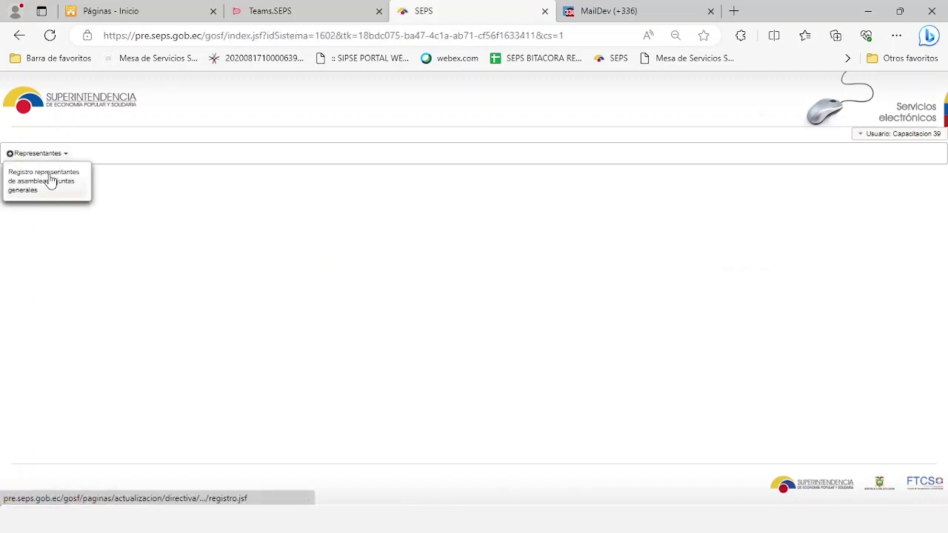
click(50, 182)
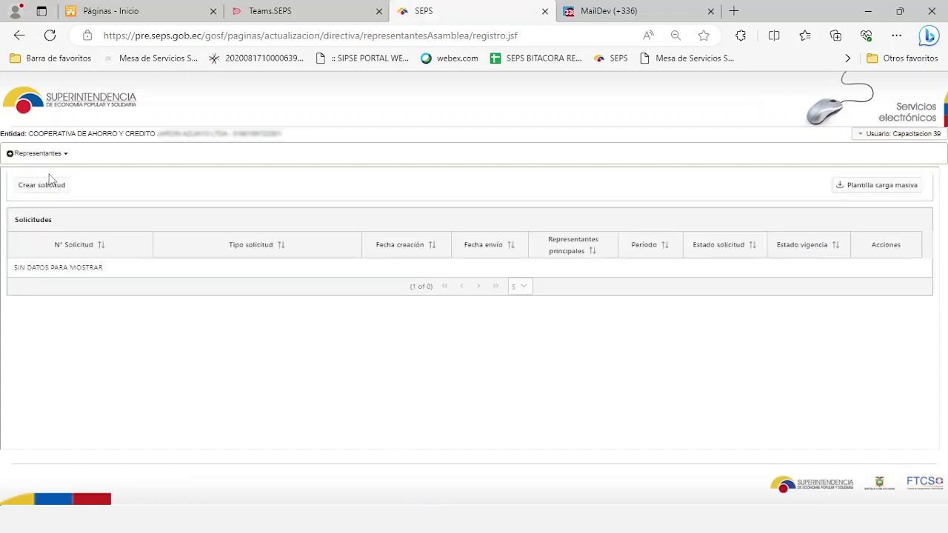
Create a 'Registro de representantes de asamblea y junta general' request and open its row menu.
click(46, 191)
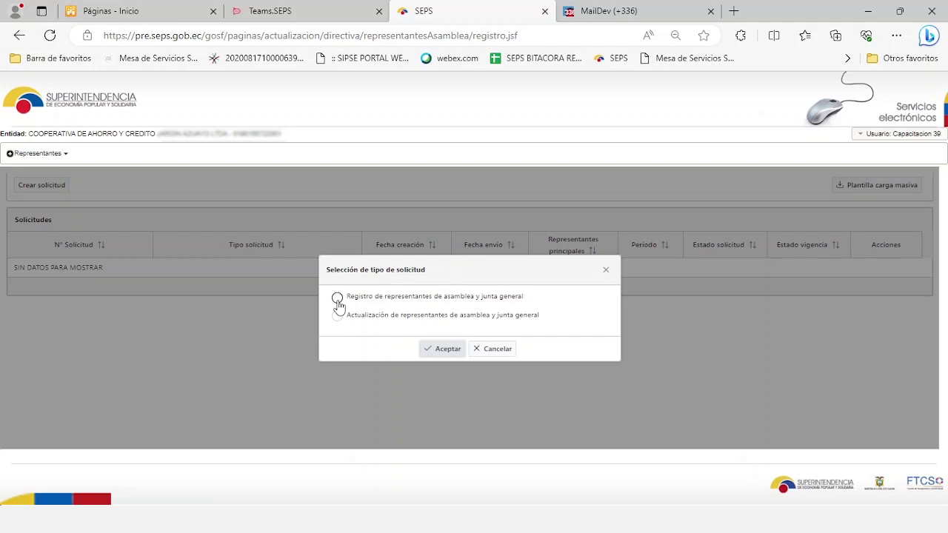
click(337, 302)
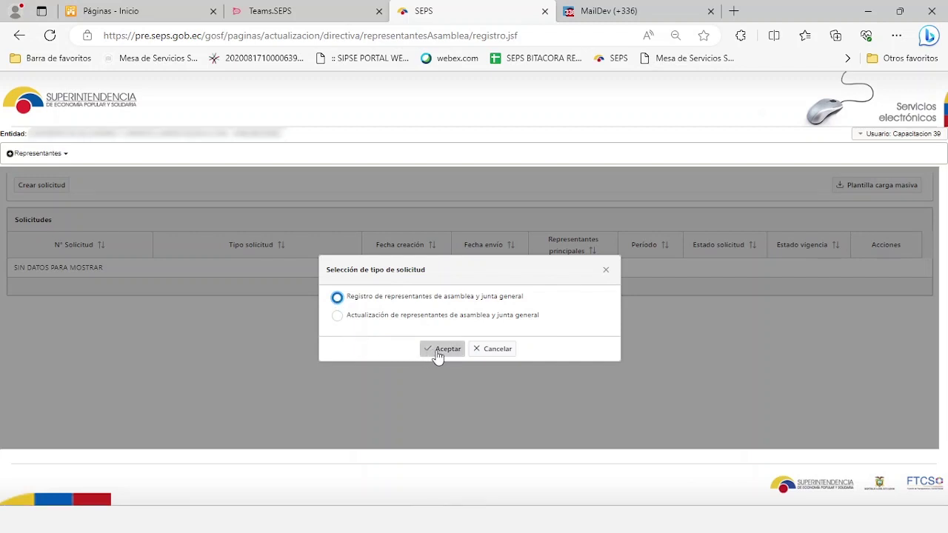
click(438, 354)
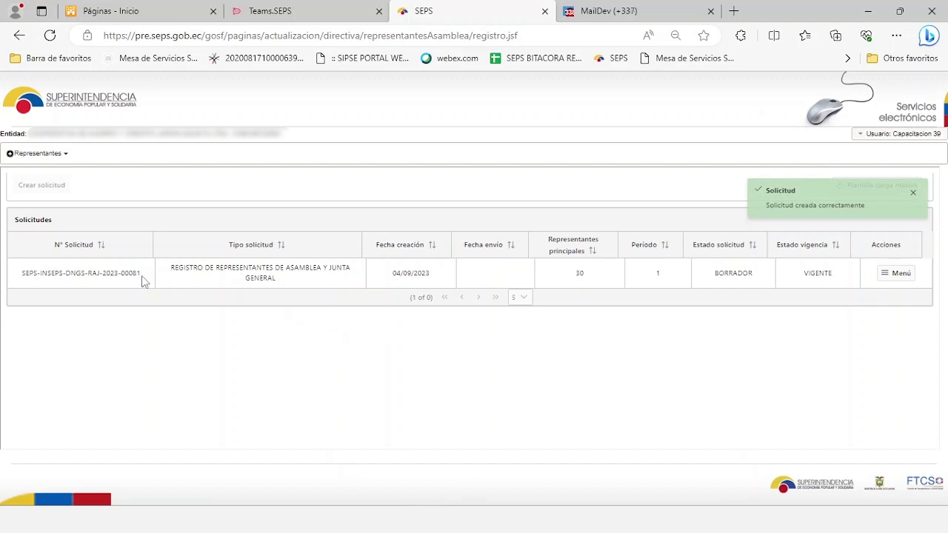
click(901, 275)
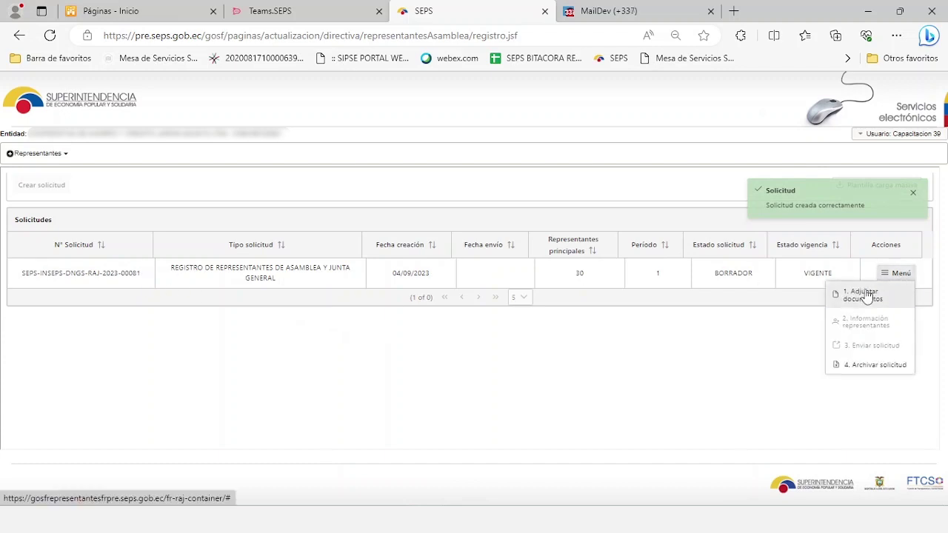
Attach the ACTA DE ASAMBLEA PDF as an ACTA ASAMBLEA document dated 02/09/2023.
click(866, 293)
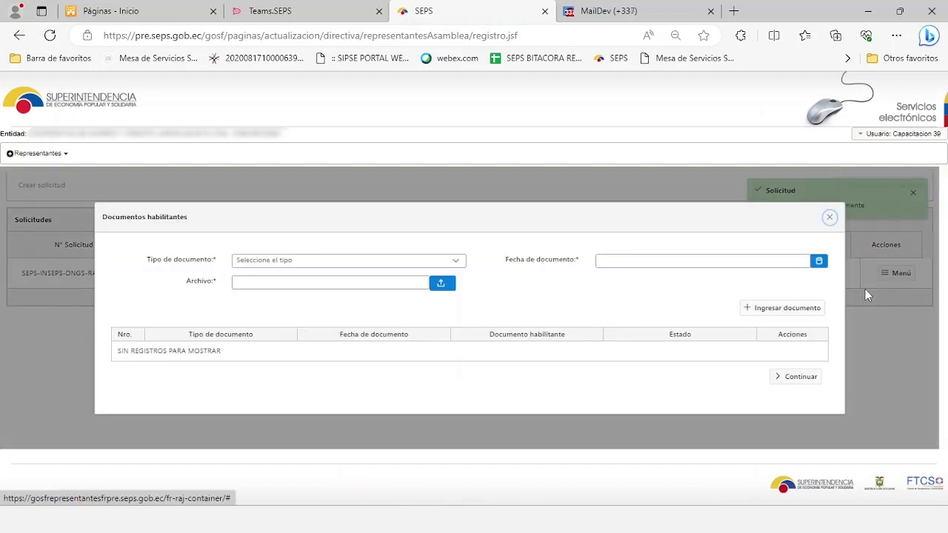
click(452, 263)
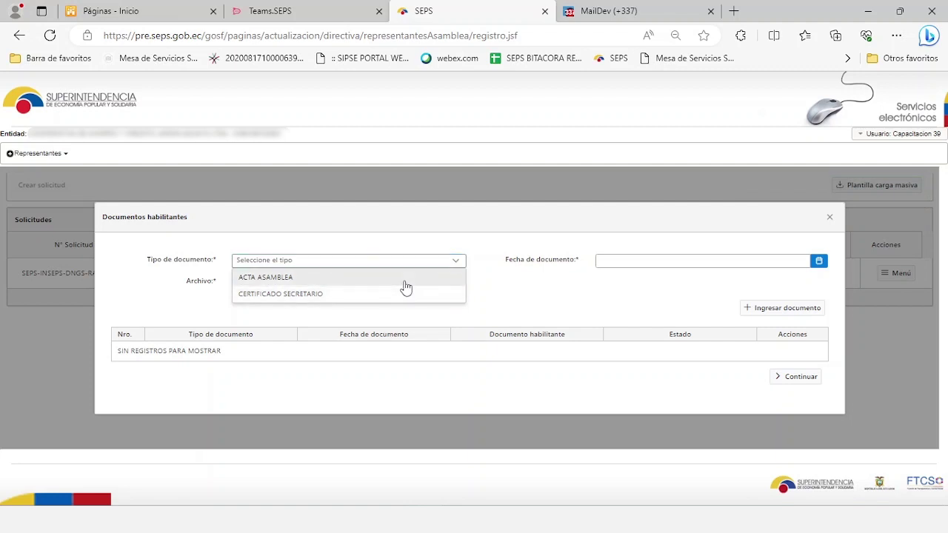
click(405, 281)
click(439, 286)
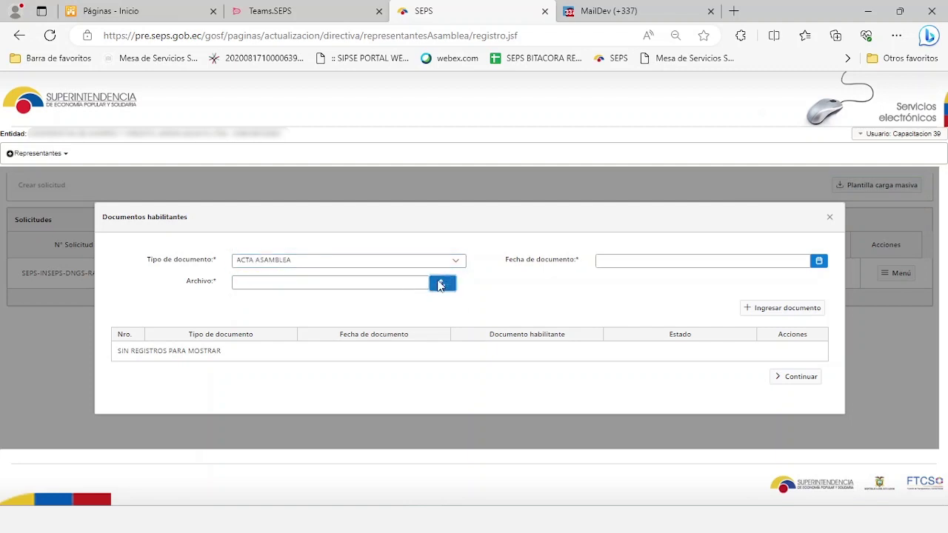
click(440, 285)
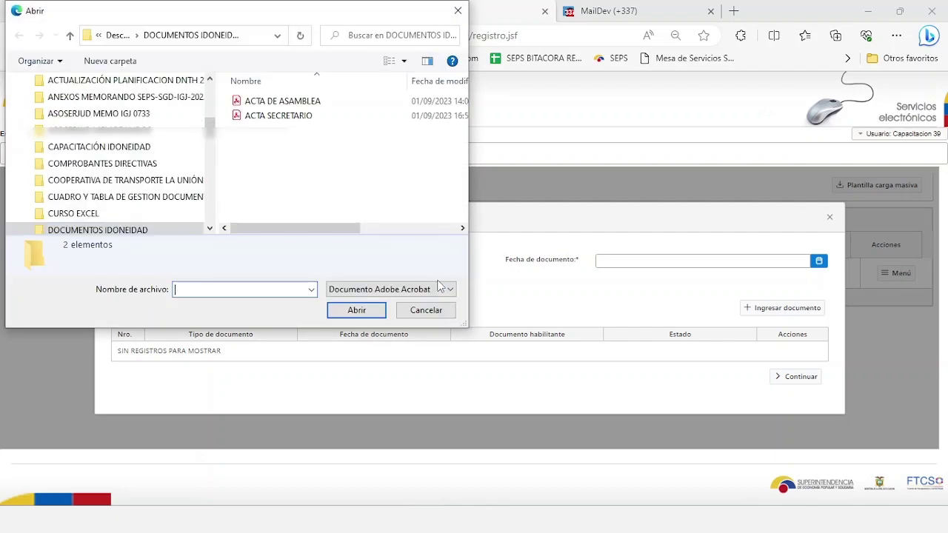
click(285, 101)
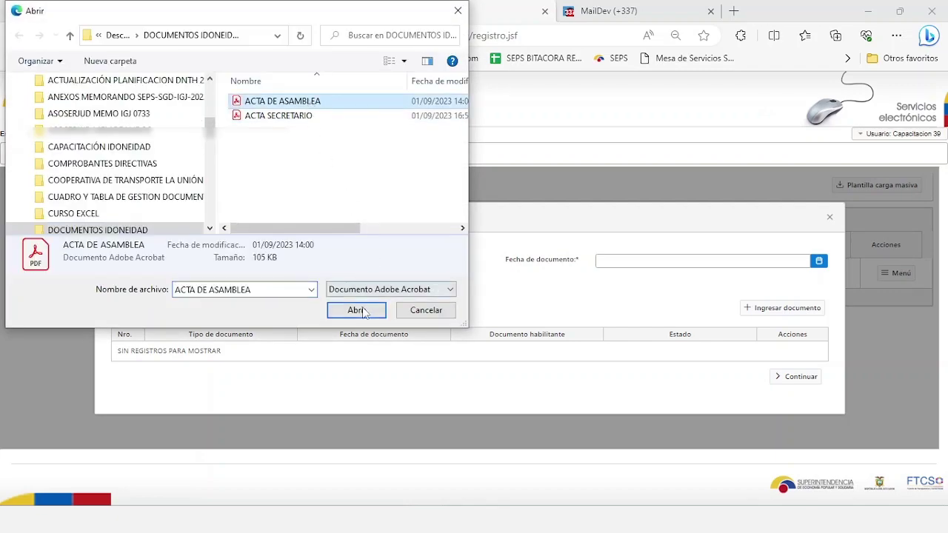
click(361, 310)
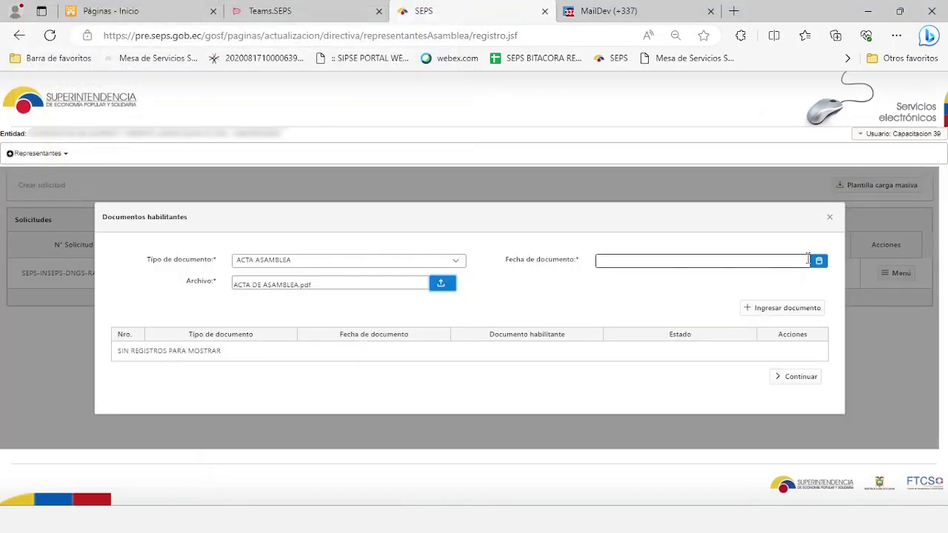
click(819, 260)
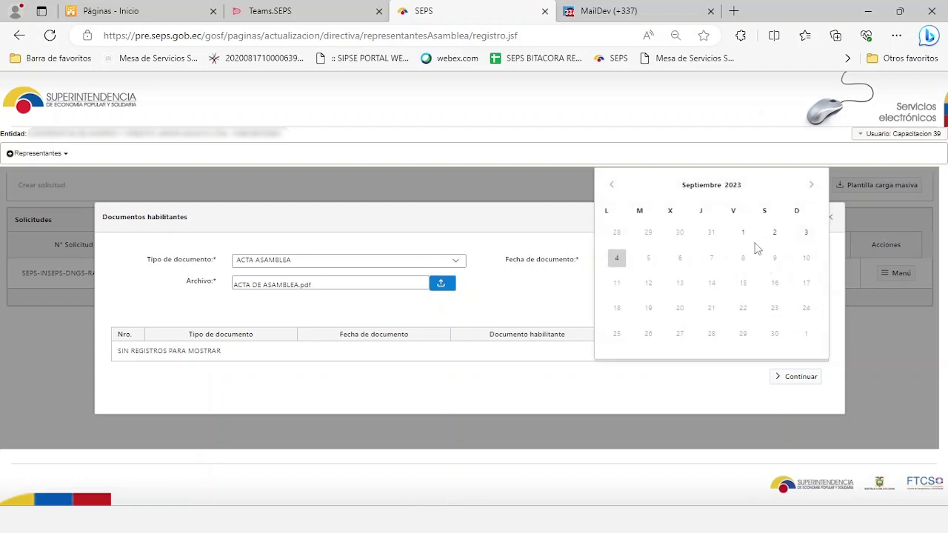
click(774, 232)
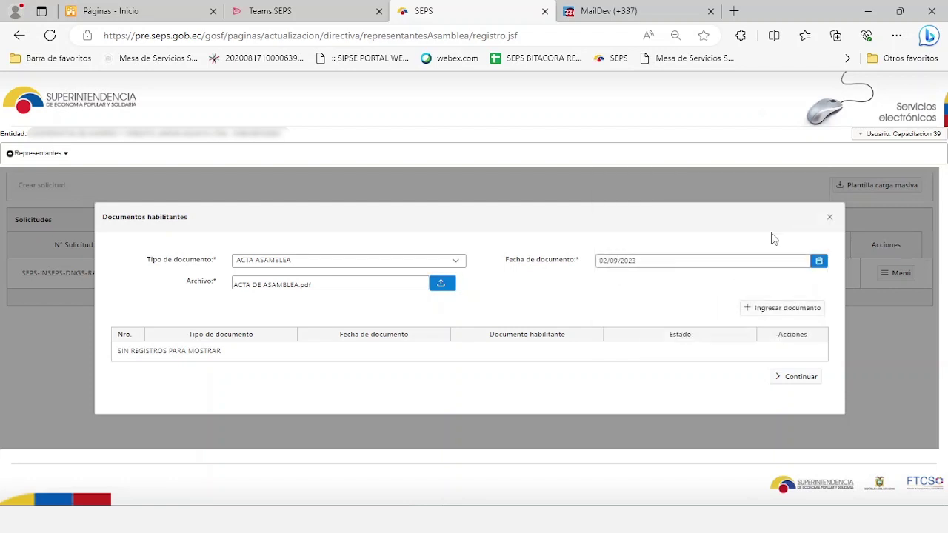
click(759, 311)
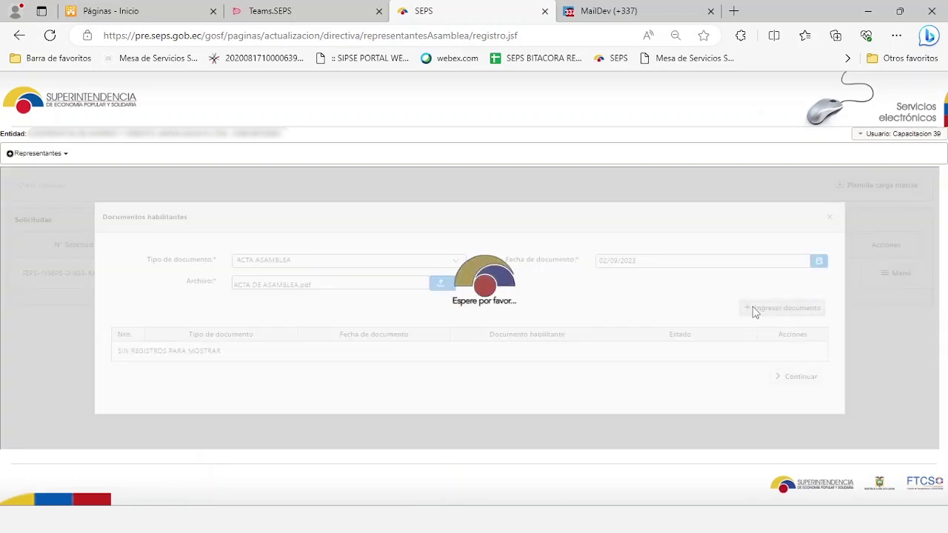
Attach the ACTA SECRETARIO PDF as CERTIFICADO SECRETARIO dated 02/09/2023, then continue.
click(455, 258)
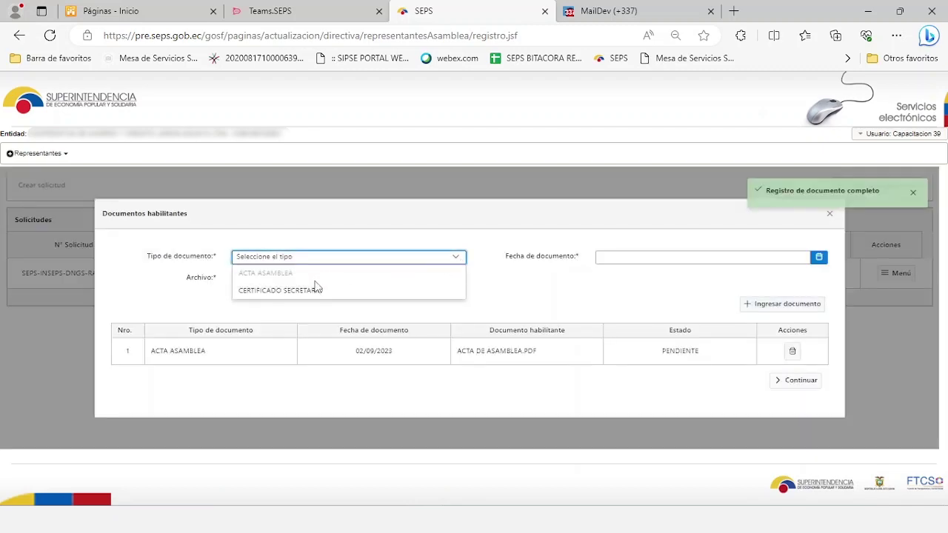
click(311, 293)
click(442, 280)
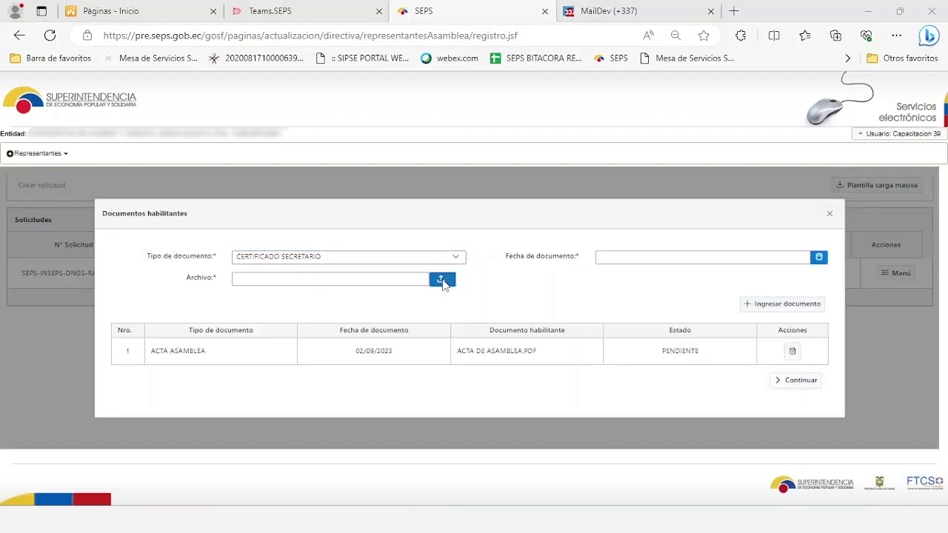
click(278, 116)
click(357, 310)
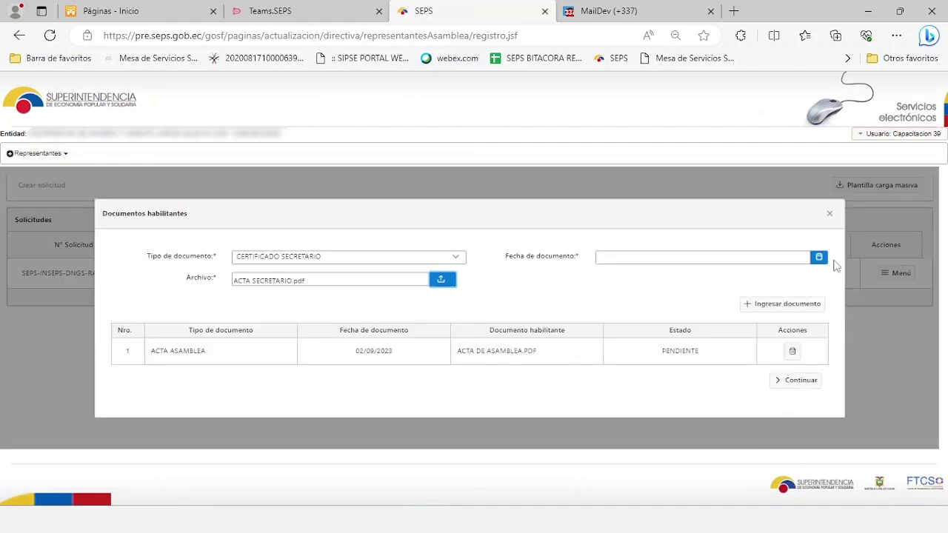
click(818, 257)
click(774, 232)
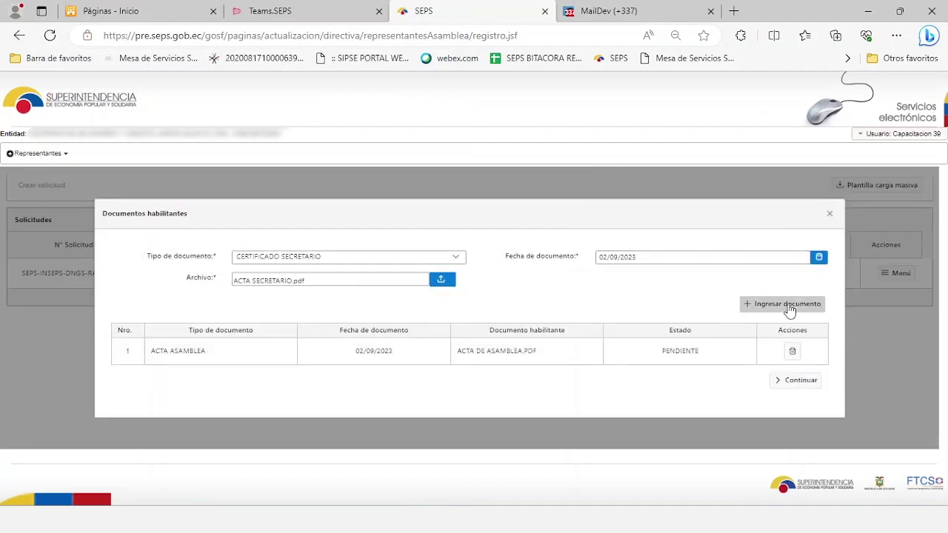
click(789, 307)
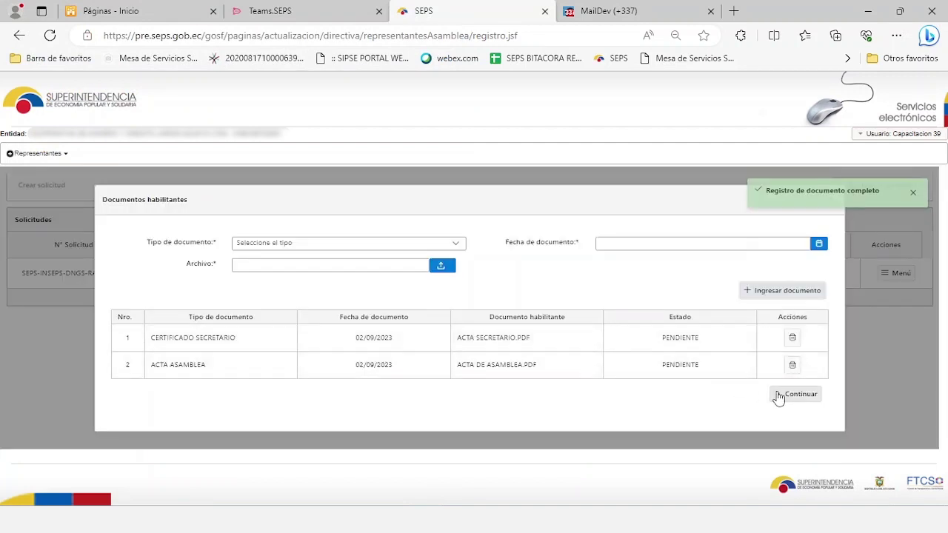
click(797, 394)
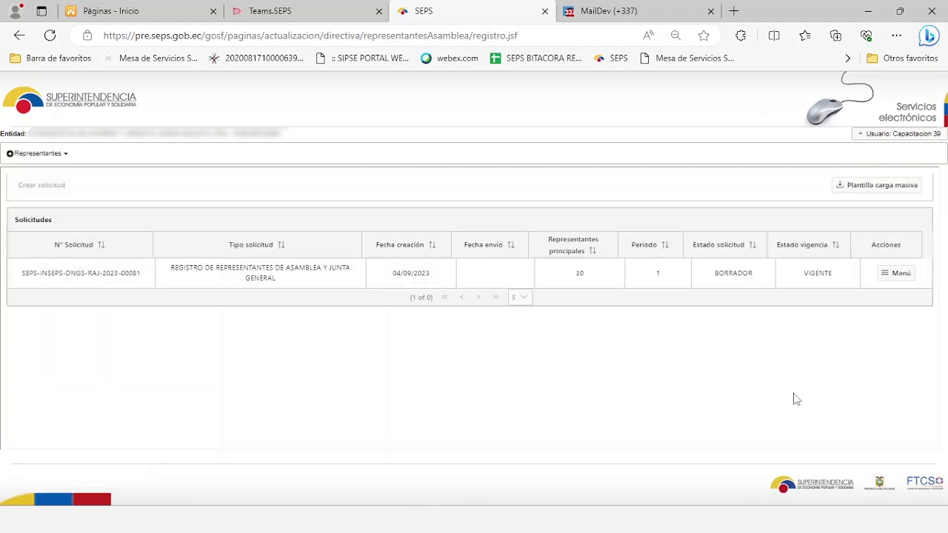
Open 2. Información representantes from the draft request's Menú.
click(893, 278)
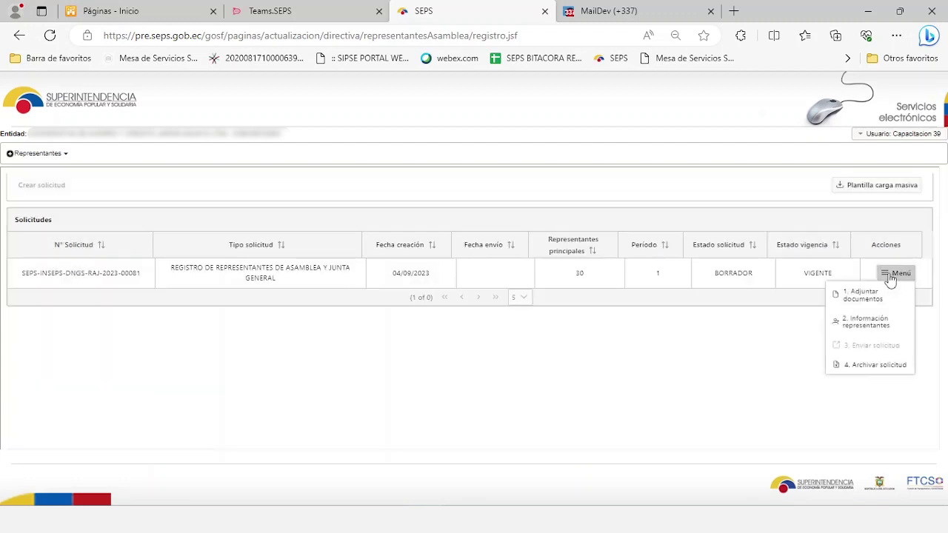
click(849, 323)
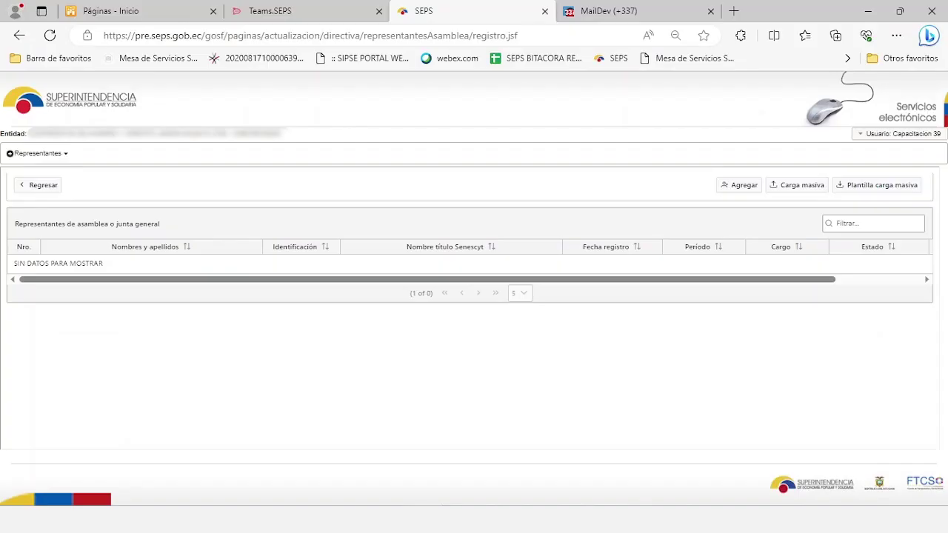
Bulk-load representatives from the PlantillaRepresentantes .xlsm template with Carga masiva.
click(790, 192)
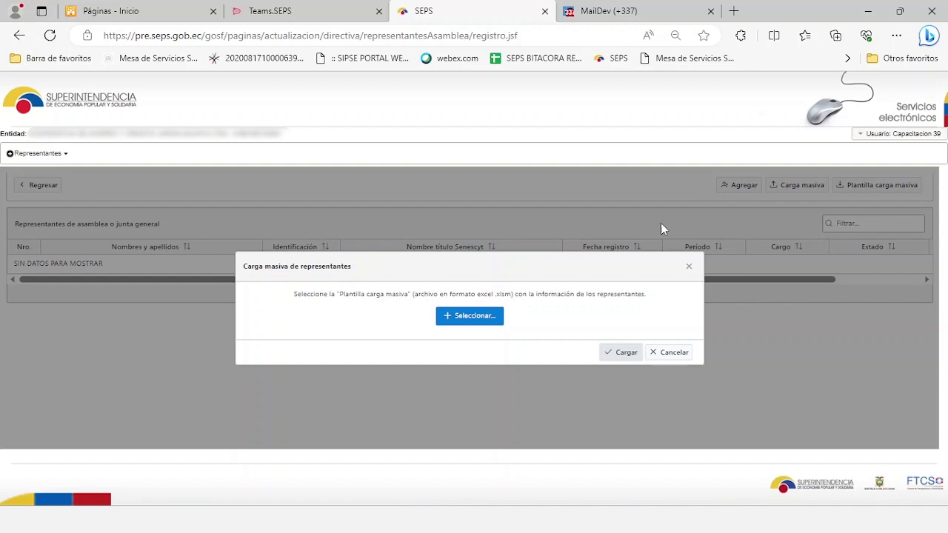
click(478, 317)
click(358, 104)
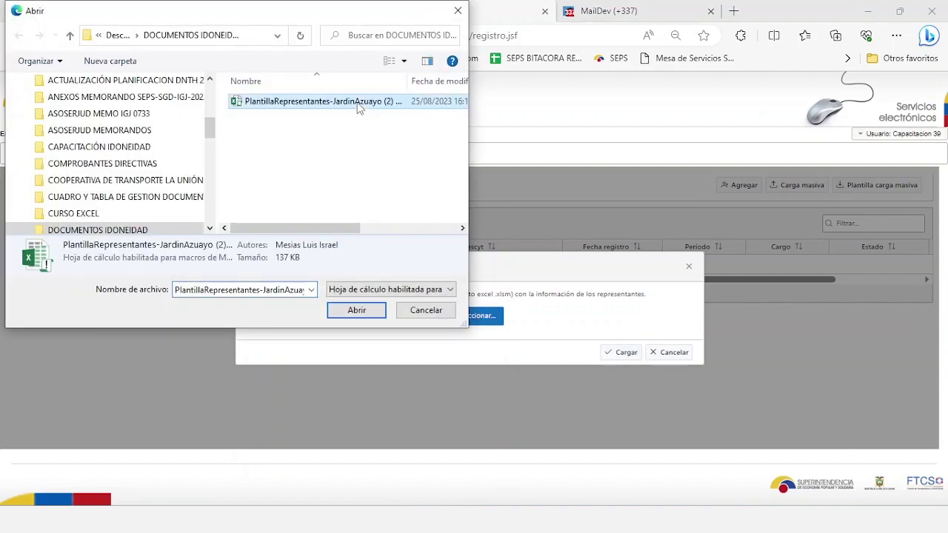
click(362, 314)
click(616, 353)
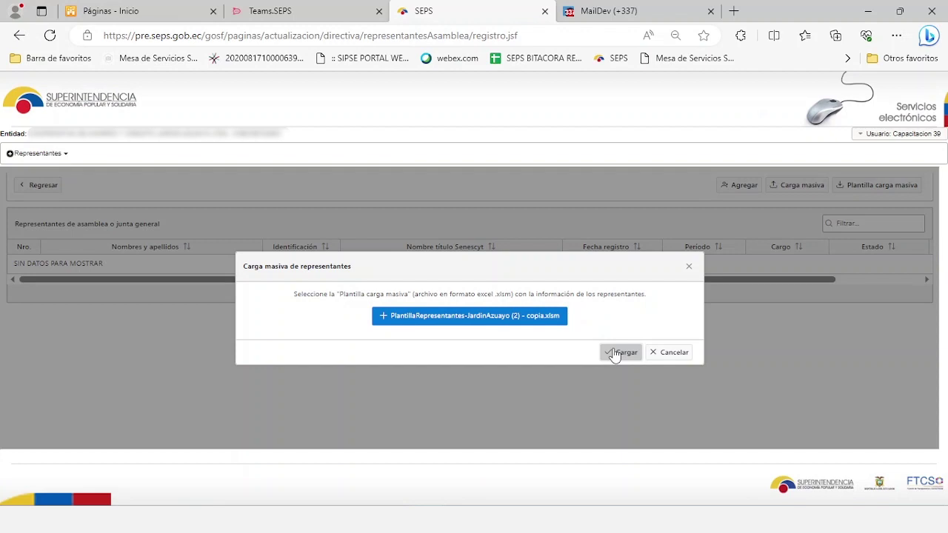
click(612, 358)
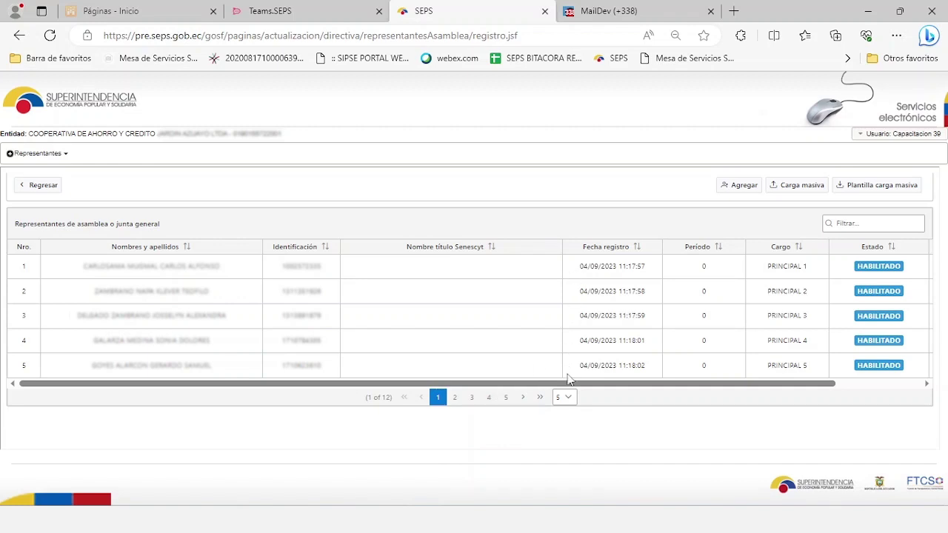
Check the bulk-load email in MailDev, then reopen the request's representatives information.
click(609, 11)
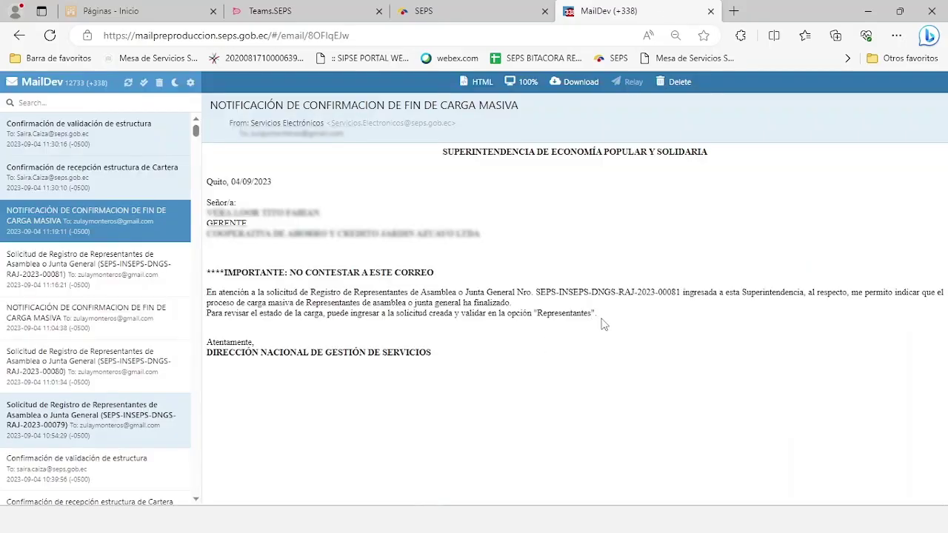
click(444, 11)
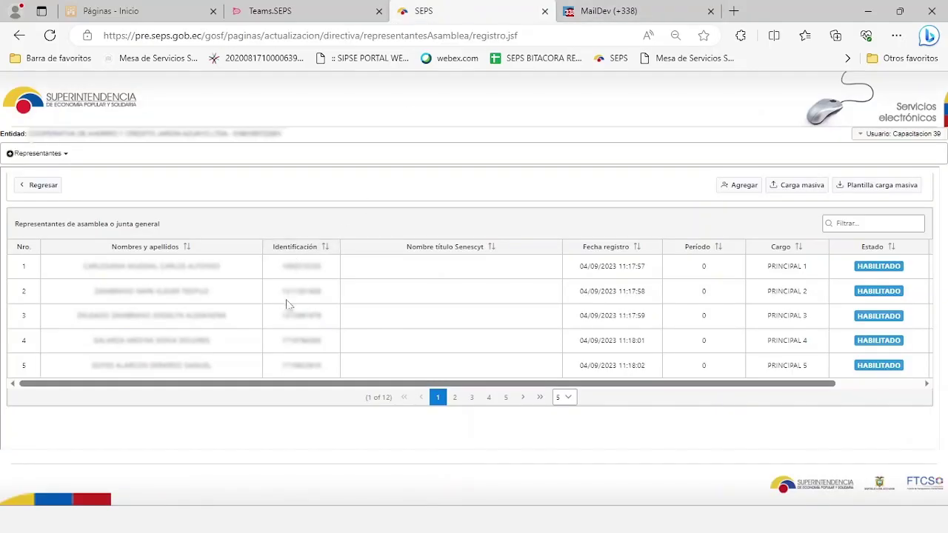
click(43, 187)
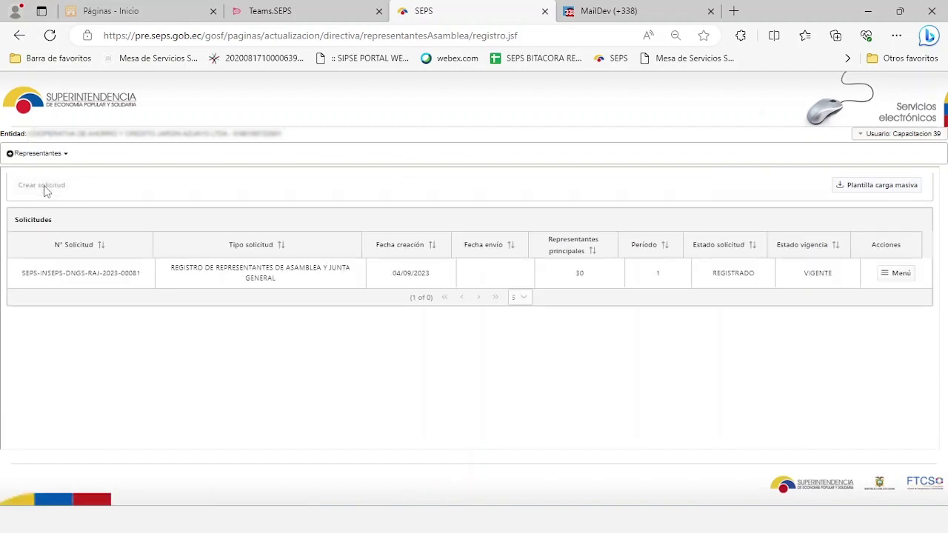
click(885, 277)
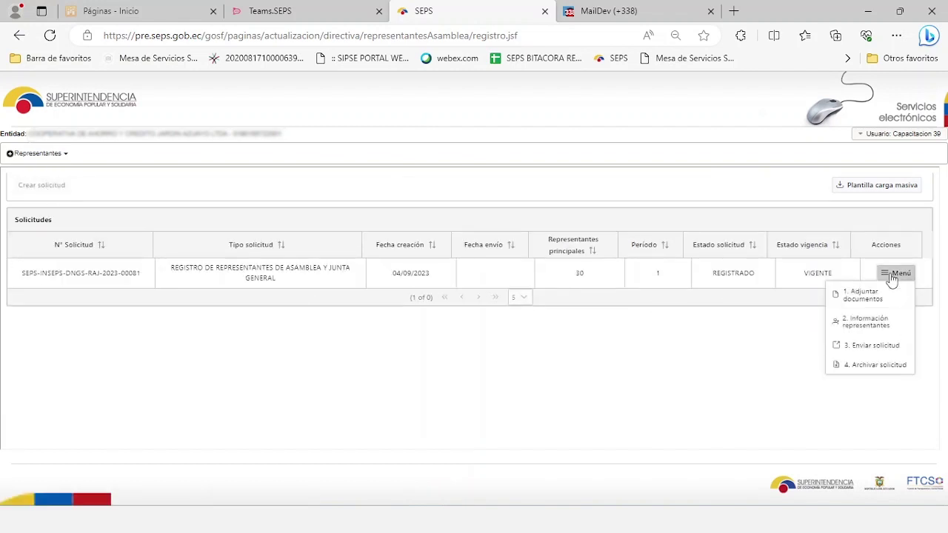
click(871, 326)
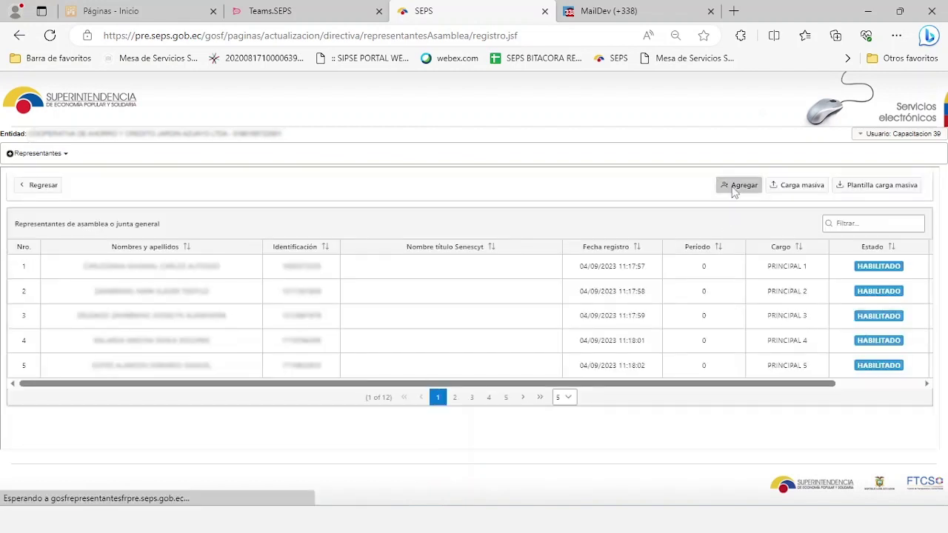
Add a new representative identified by CEDULA, pasting the ID number to fetch the name.
click(733, 188)
click(297, 269)
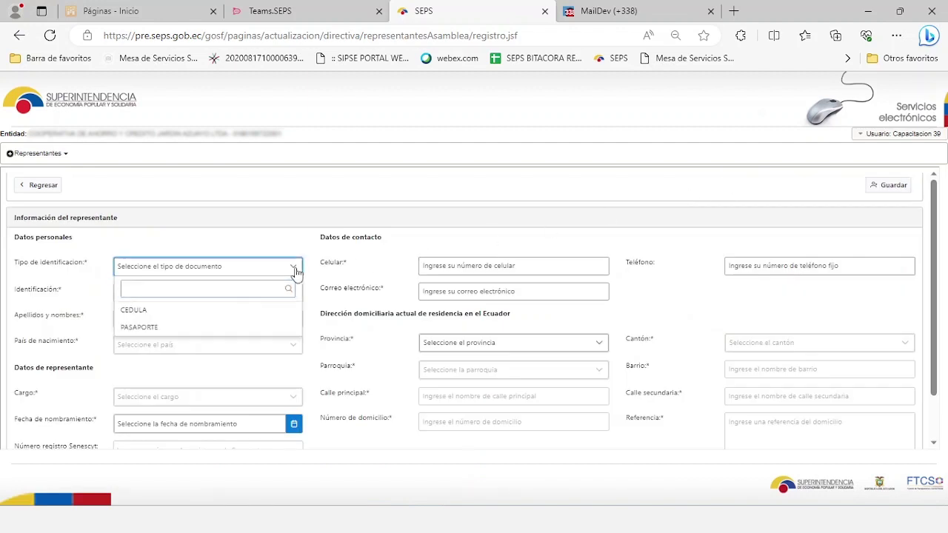
click(194, 316)
click(183, 294)
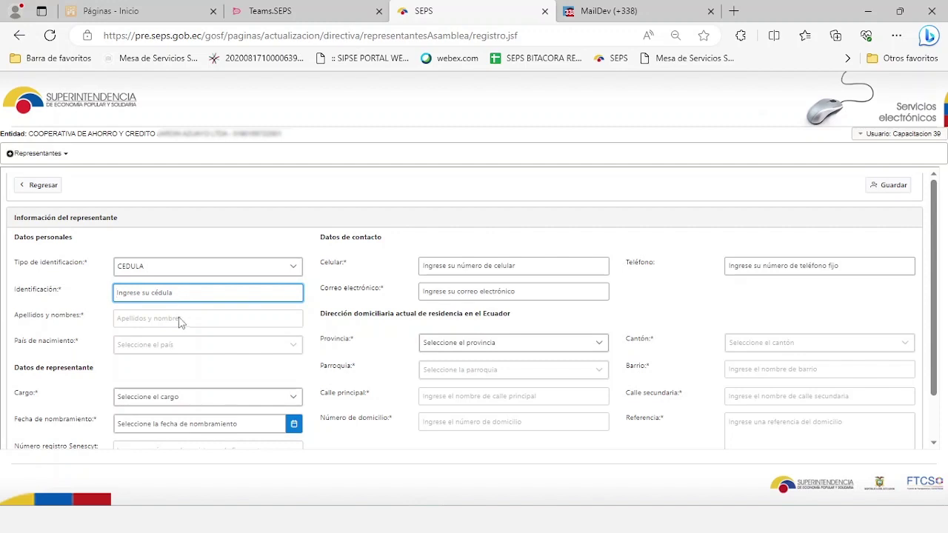
key(ctrl+v)
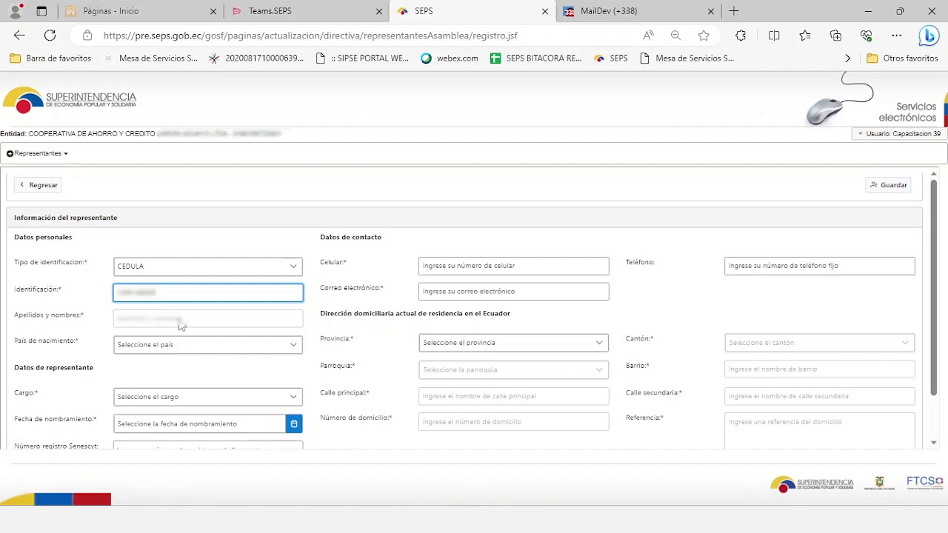
click(180, 326)
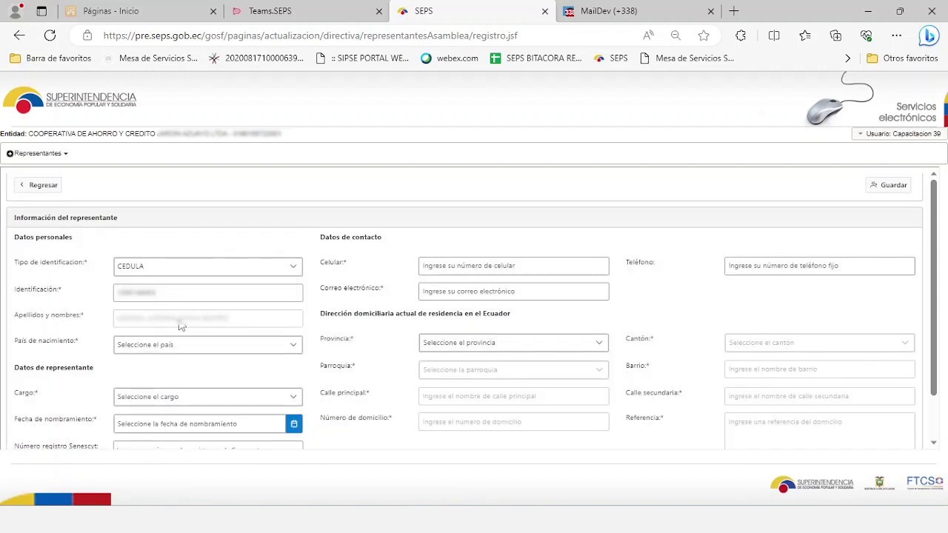
Set birth country ANDORRA, role SUPLENTE 1, appointment 03/09/2023 and Senescyt number 1900.
click(295, 348)
click(145, 301)
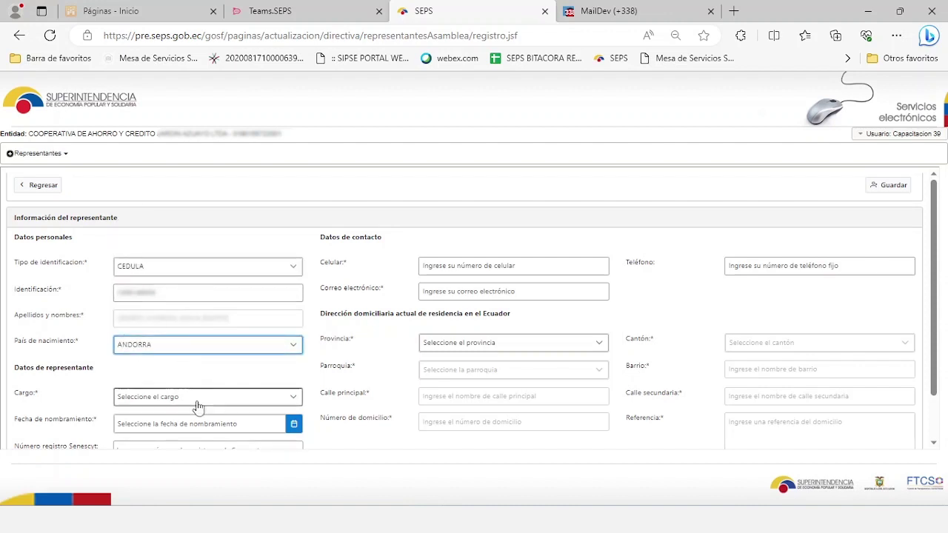
click(196, 400)
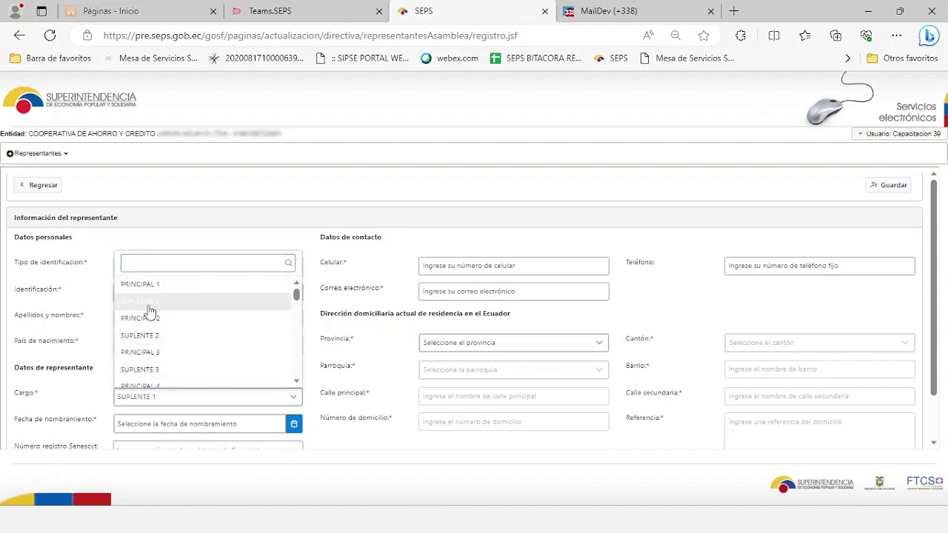
click(148, 302)
scroll(212, 376, down, 1)
click(294, 371)
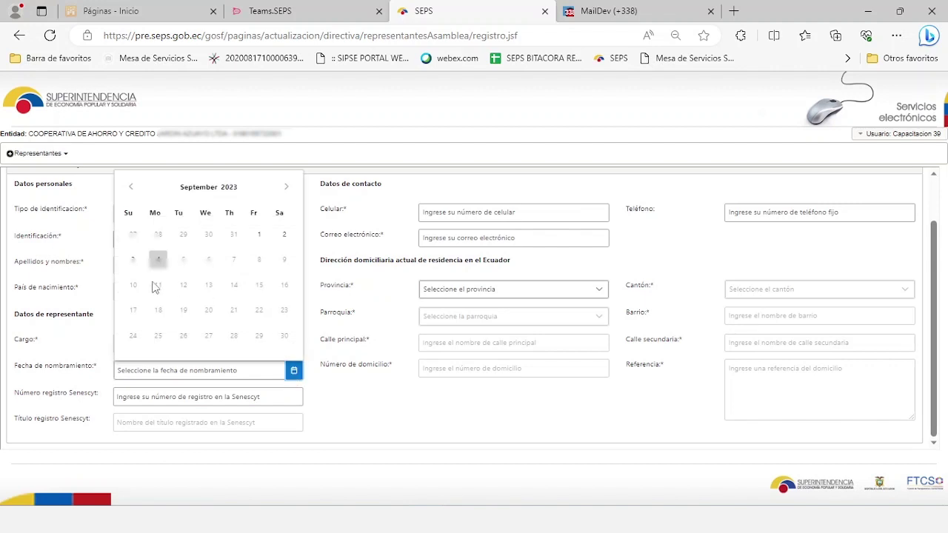
click(132, 263)
click(181, 397)
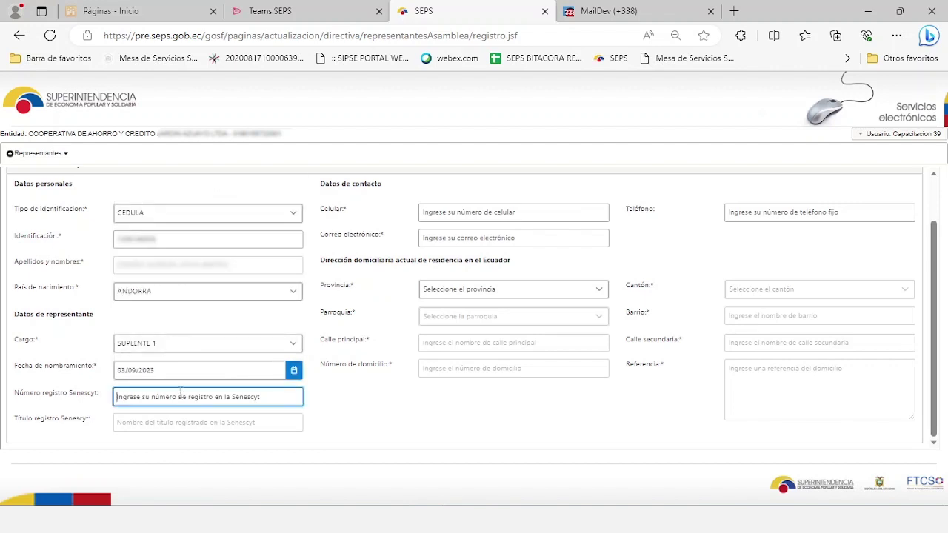
text(1)
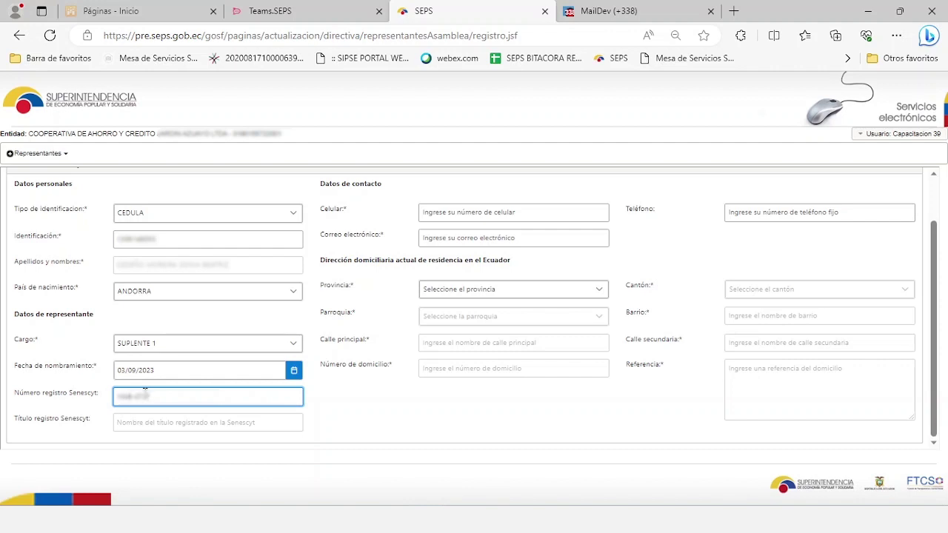
text(900)
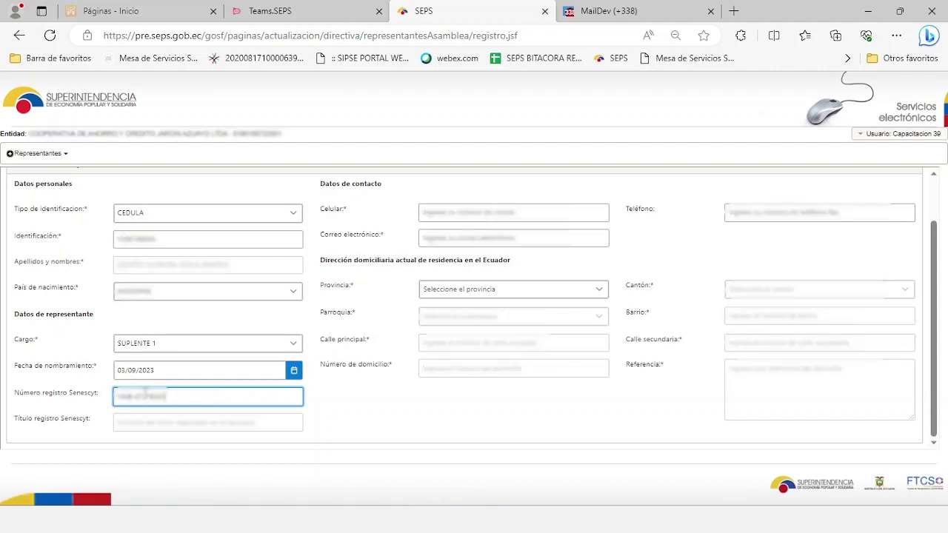
click(139, 449)
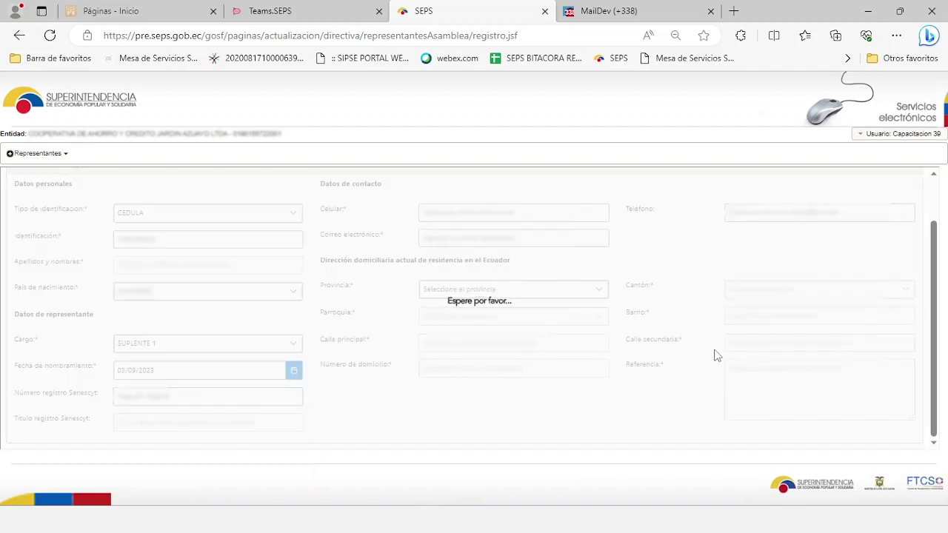
Enter the representative's mobile number, e-mail address and landline phone.
click(565, 214)
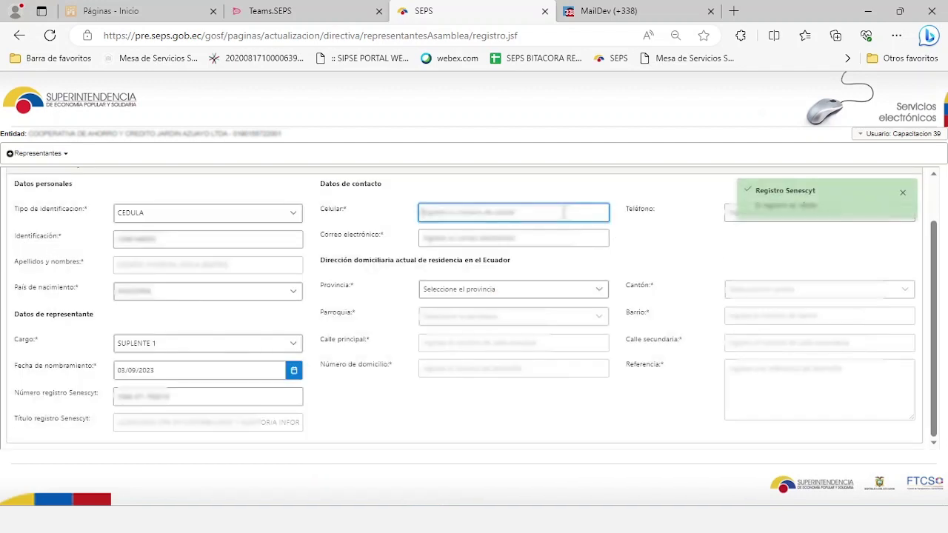
text(0987654321)
click(571, 243)
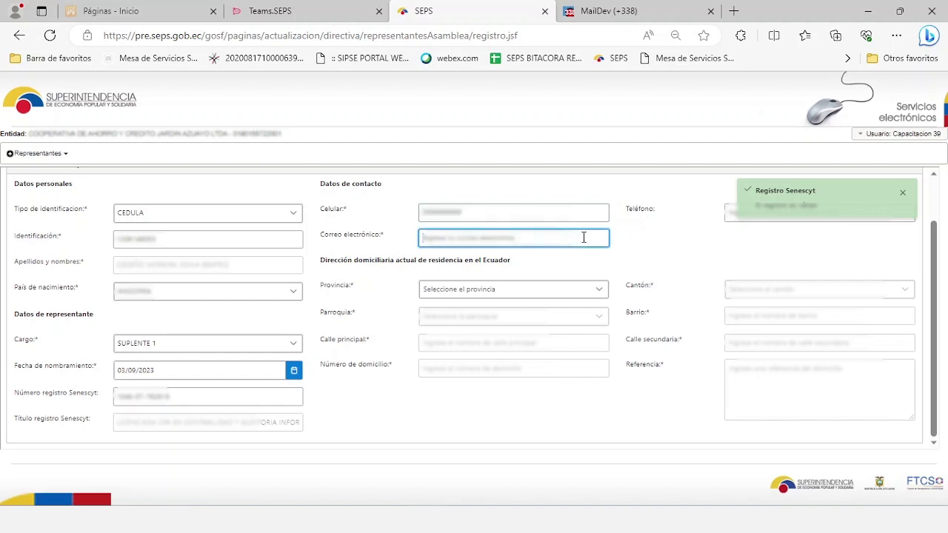
text(ana)
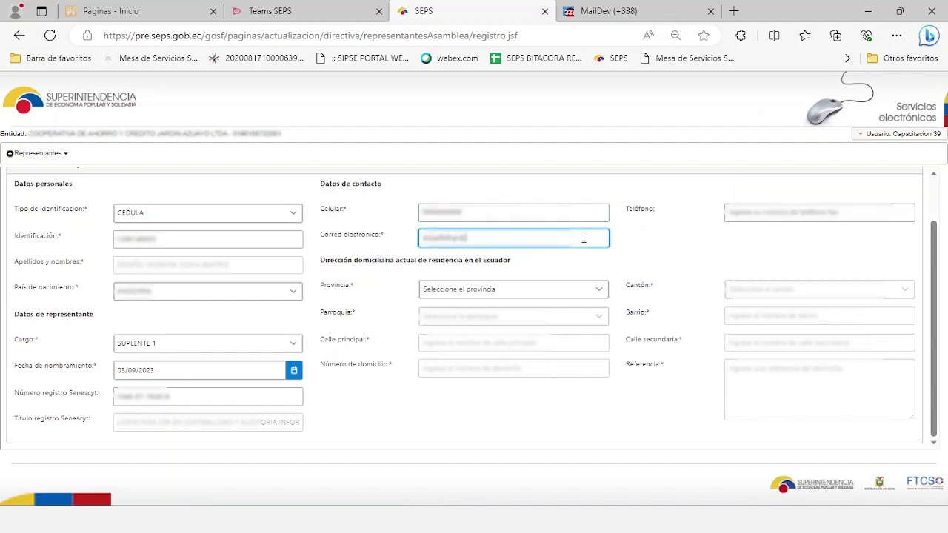
click(749, 211)
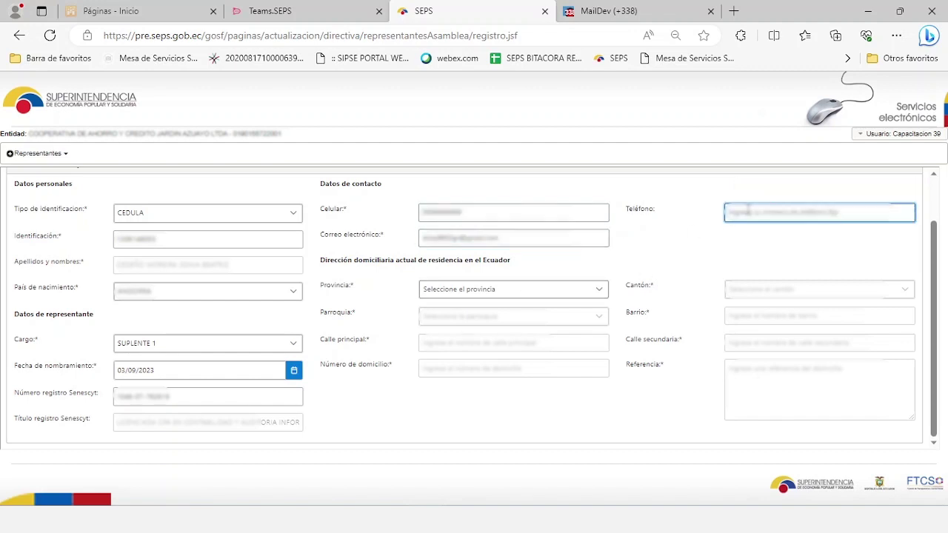
text(07456)
Set province AZUAY, canton CAMILO PONCE ENRIQUEZ and the parish.
click(541, 290)
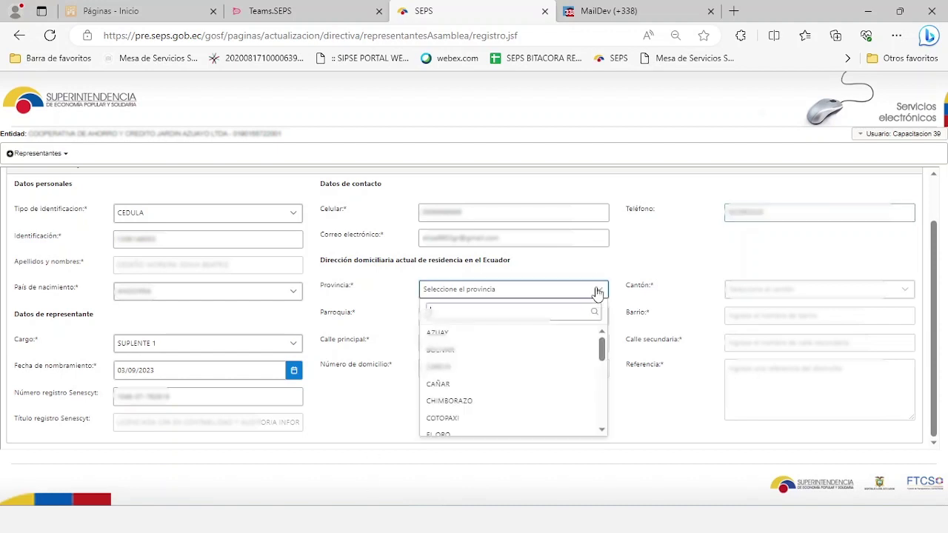
click(544, 331)
click(754, 290)
click(753, 335)
click(597, 316)
key(Return)
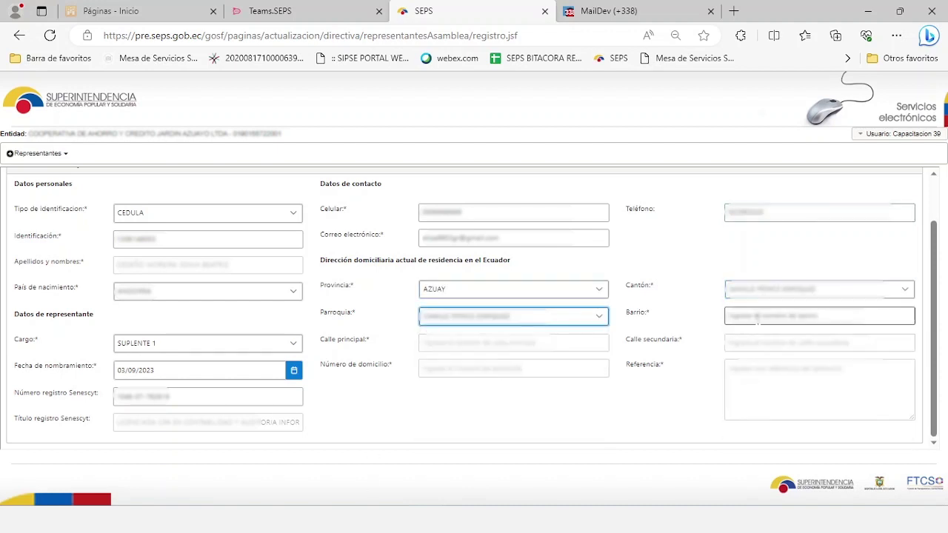
click(761, 316)
text(VICTORIA)
click(547, 339)
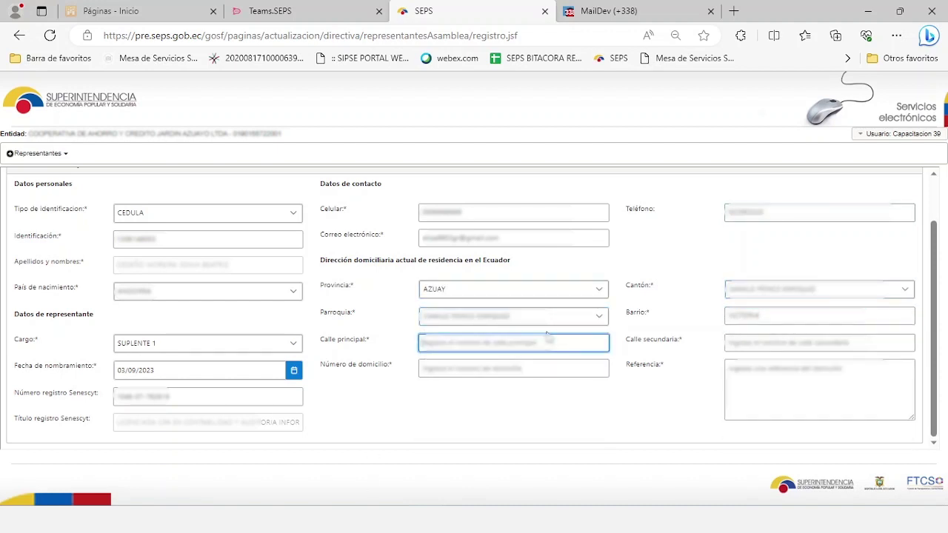
text(PRINCIPAL)
click(753, 343)
text(SUCRE)
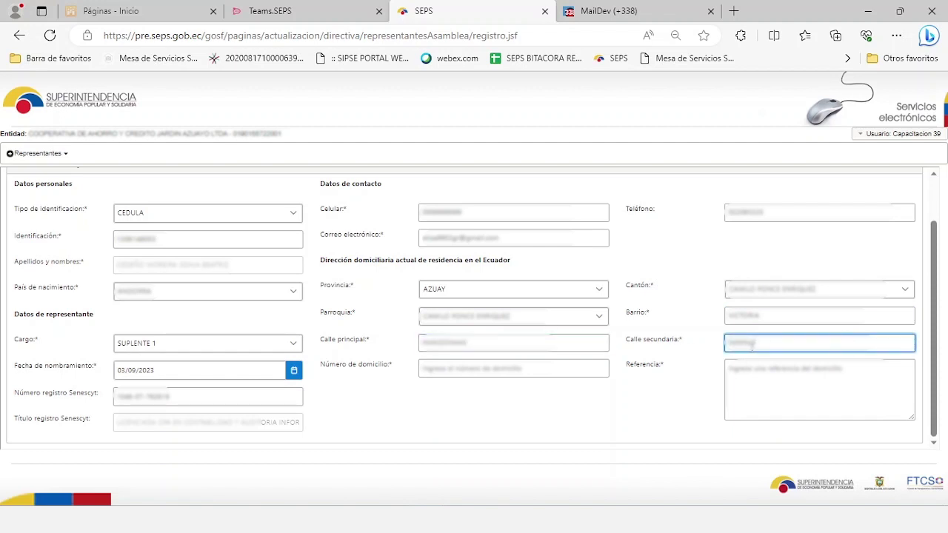
click(548, 368)
text(123)
key(Tab)
text(FRENTE A ESCUELA)
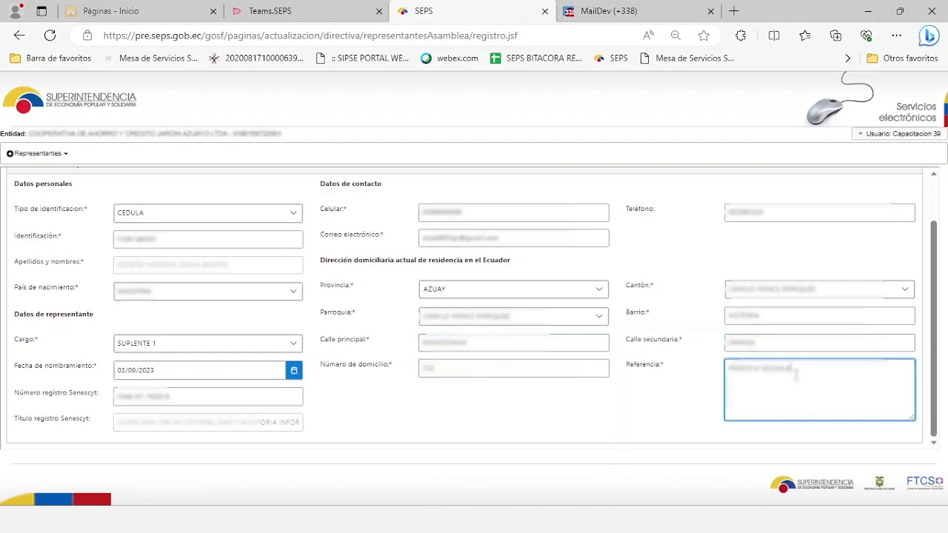
Save the representative, which fails as already registered, then reload the page.
scroll(853, 221, up, 2)
click(888, 186)
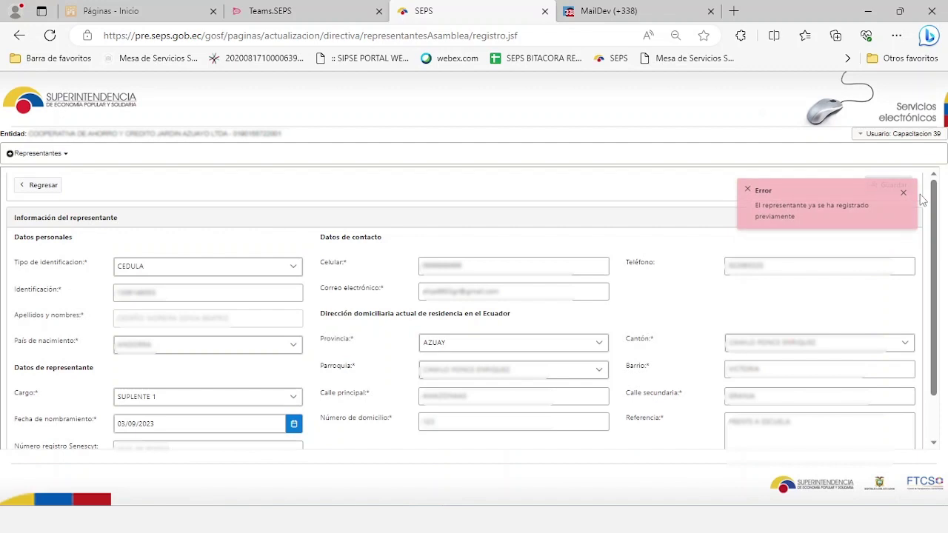
click(50, 36)
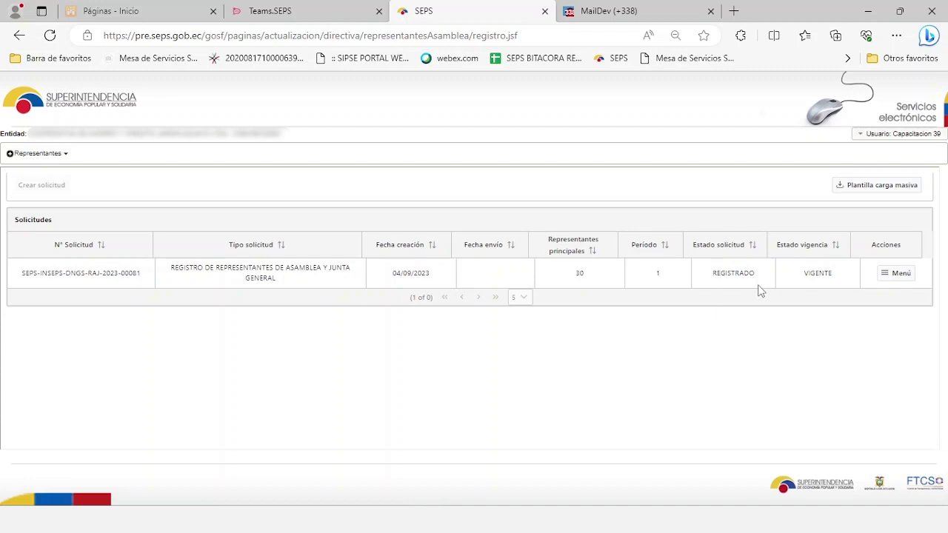
Send the request via 3. Enviar solicitud, confirming Sí, enviar, then view MailDev.
click(885, 280)
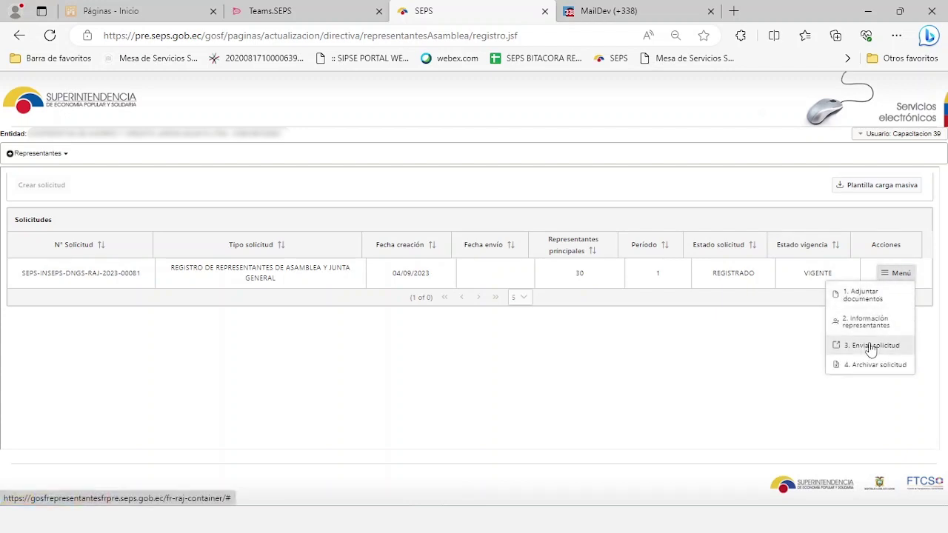
click(871, 346)
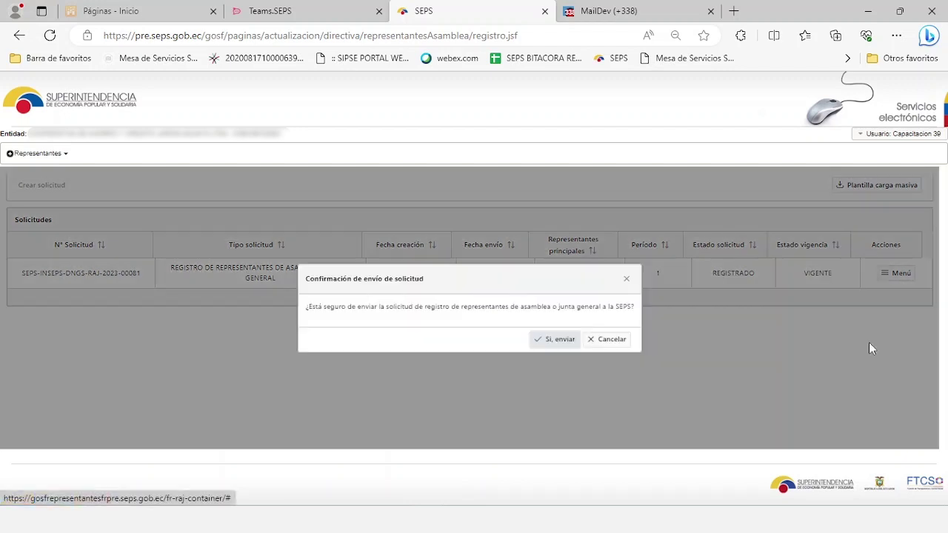
click(554, 340)
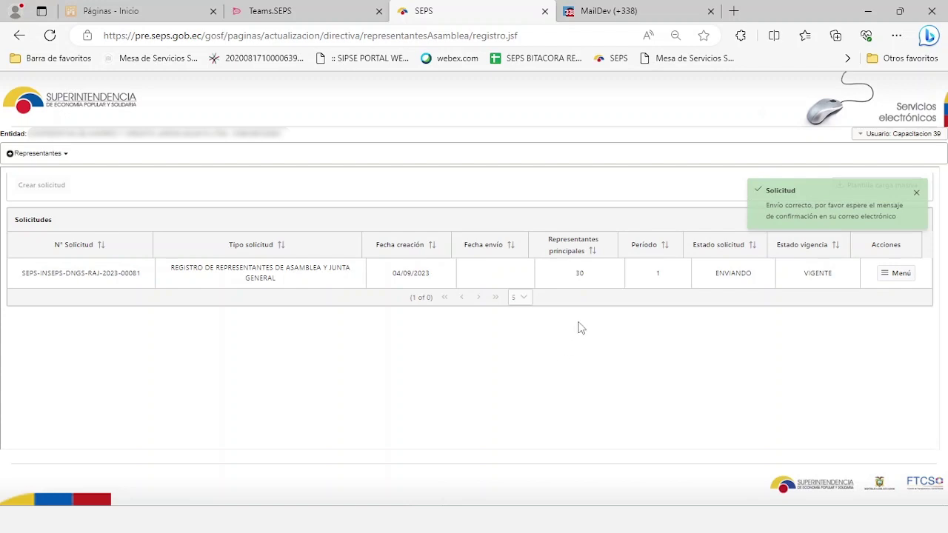
click(662, 14)
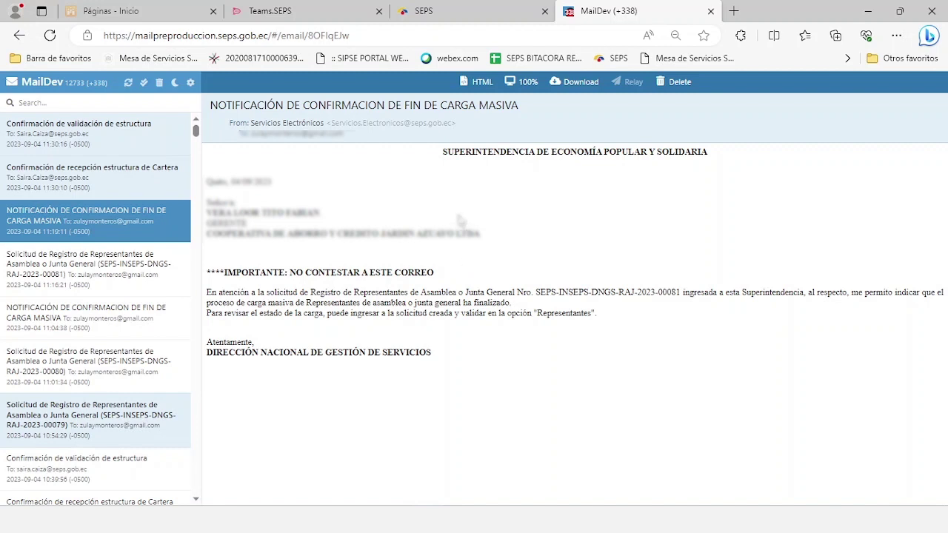
Return from MailDev to the SEPS requests list.
click(456, 18)
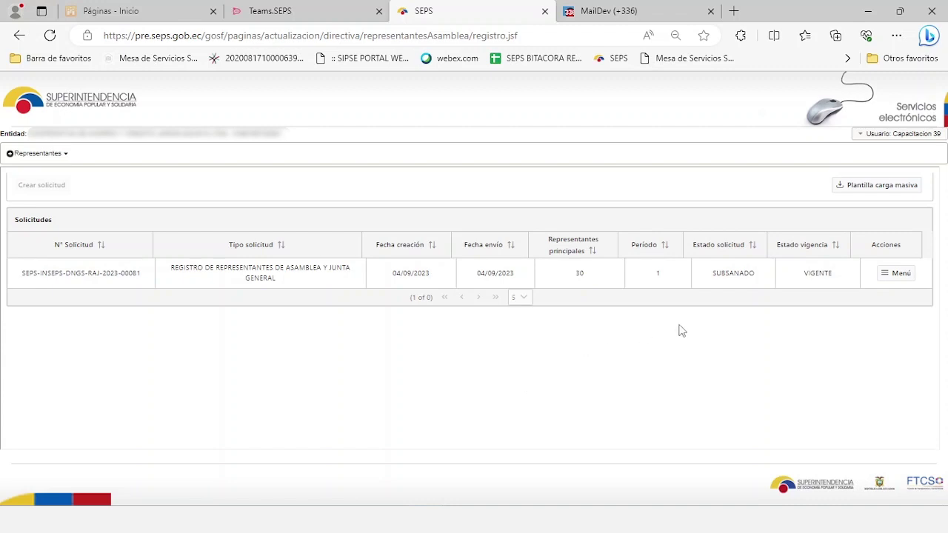
Review the registered representatives table of the request.
click(894, 276)
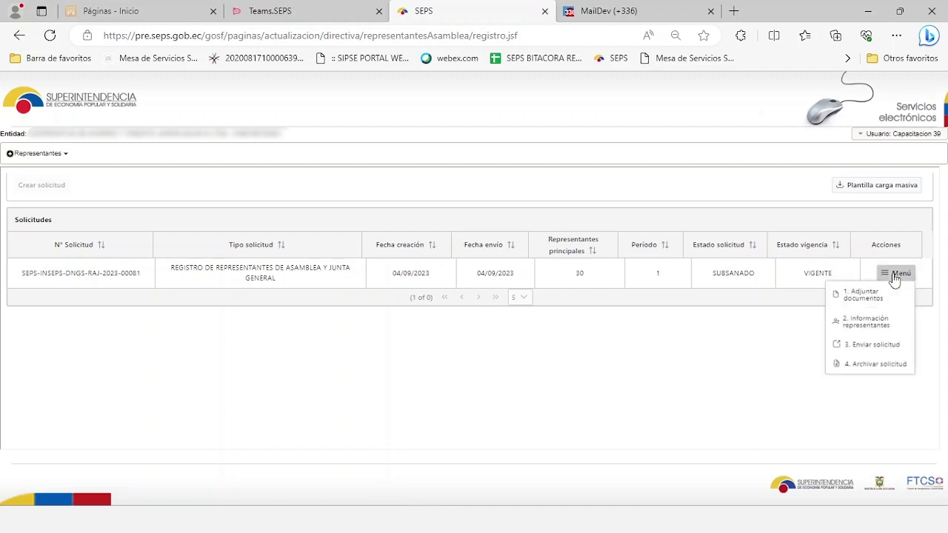
click(865, 324)
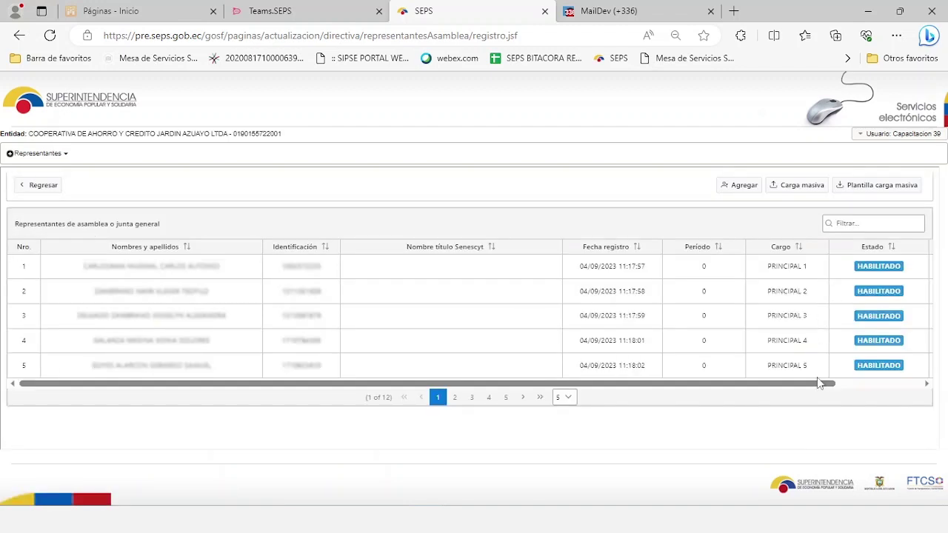
drag(822, 384, 907, 384)
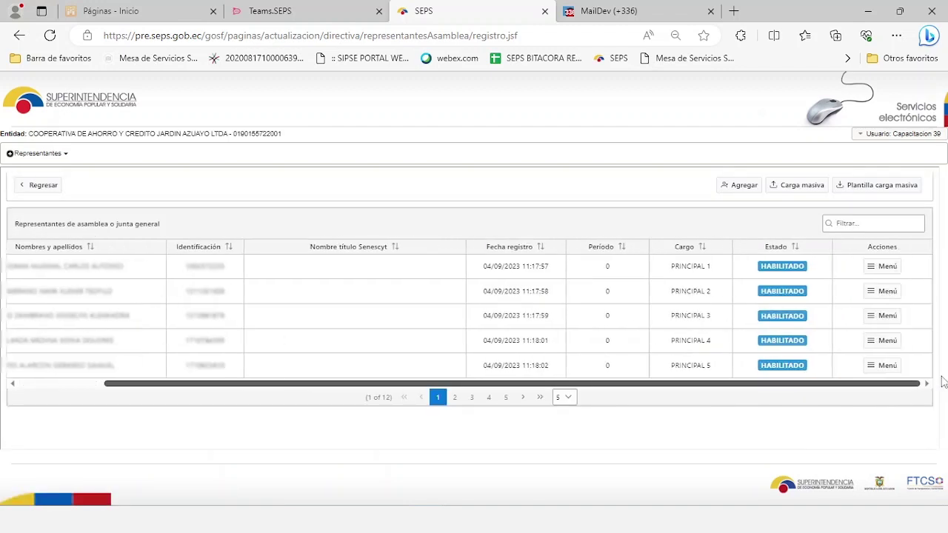
click(889, 268)
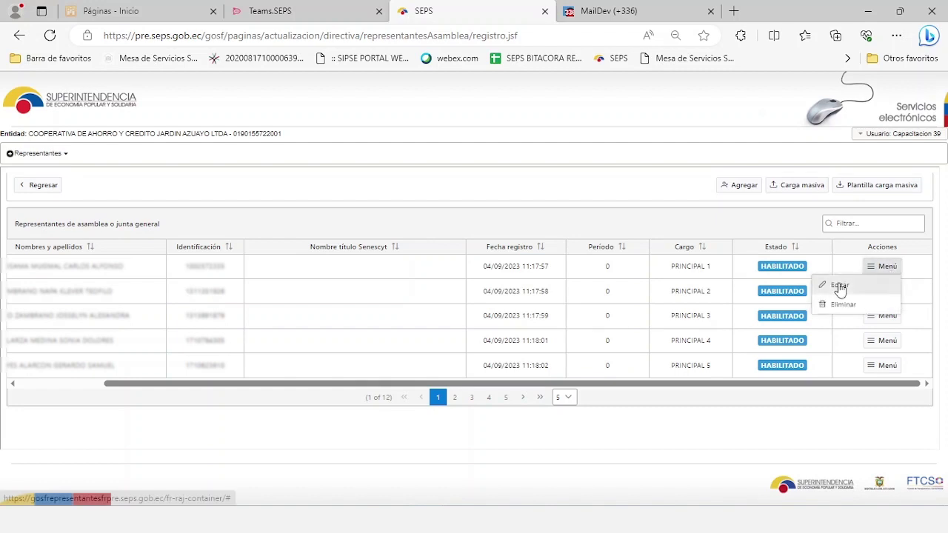
Return to the requests list, then show the approval email and ACTA SECRETARIO certificate PDF.
click(45, 185)
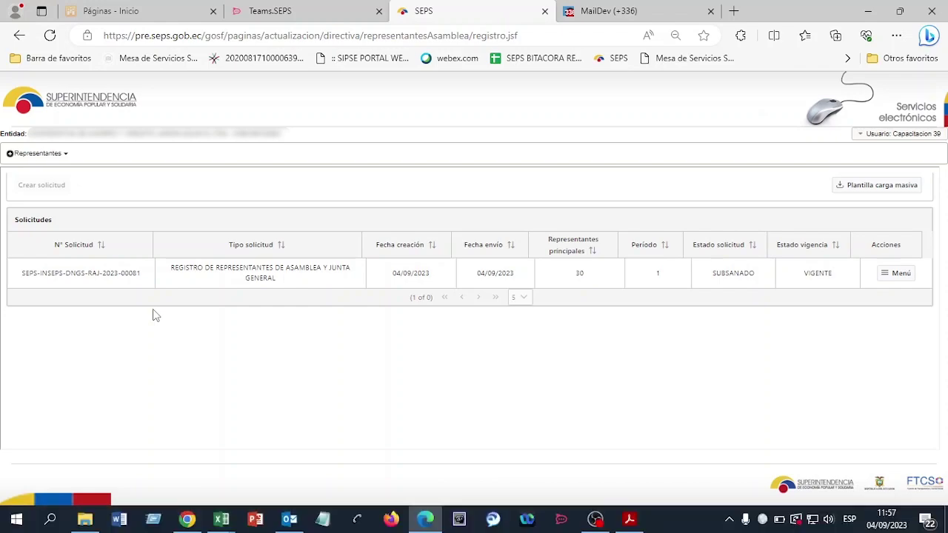
click(608, 11)
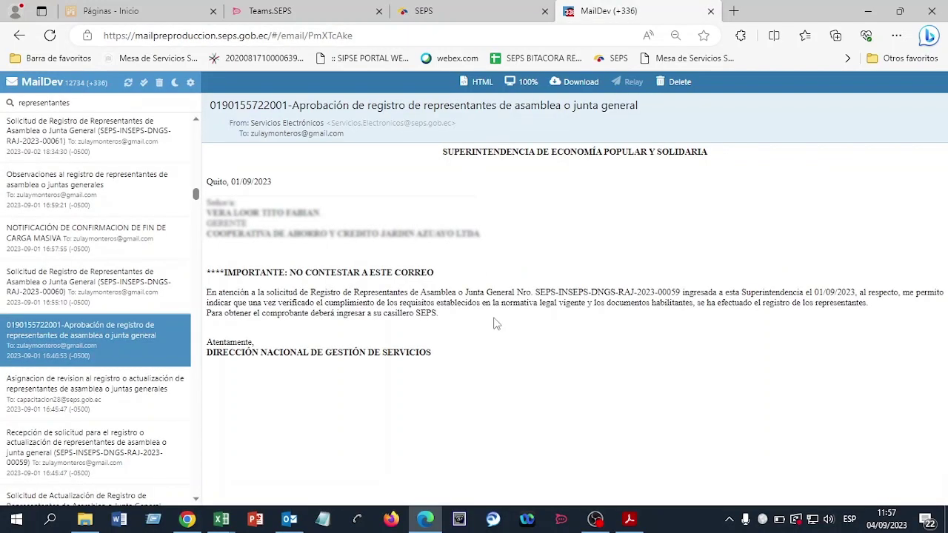
click(629, 518)
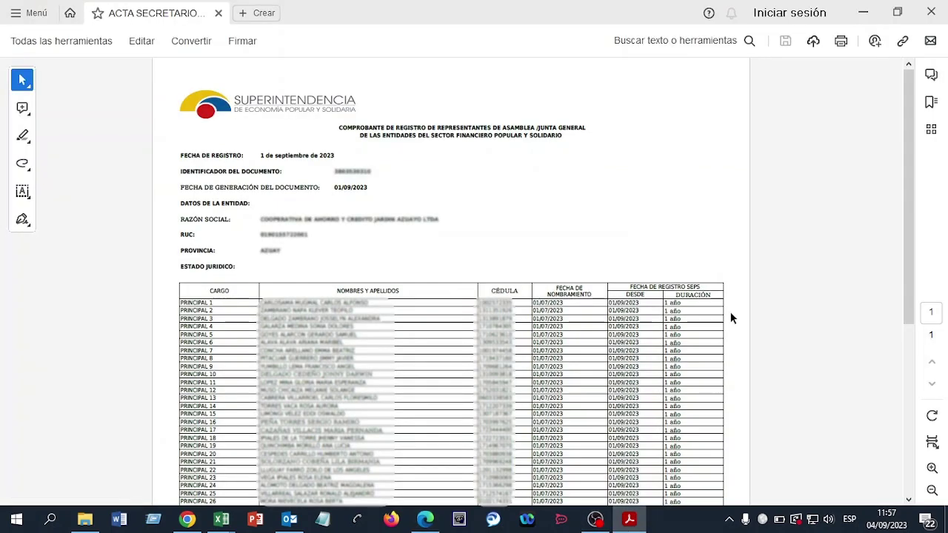